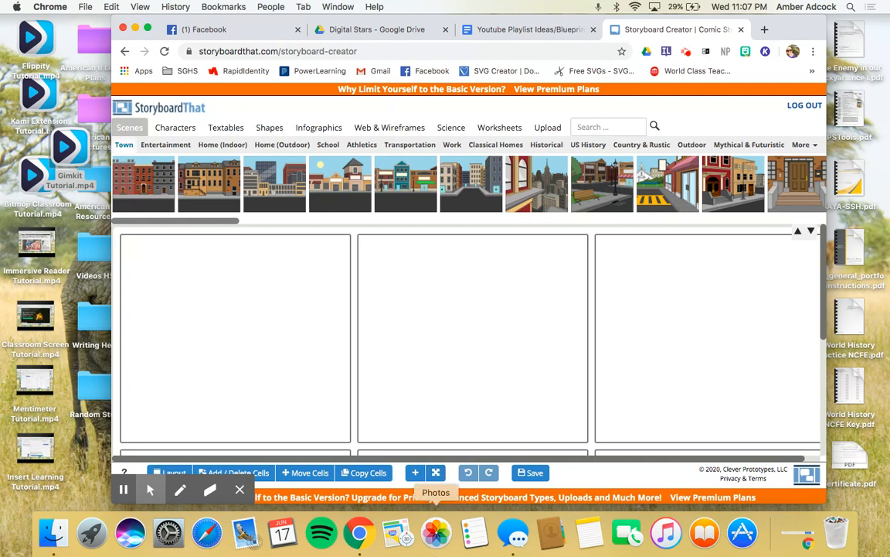
# - Look over the blank storyboard's rows of cells from beginning to end
pyautogui.scroll(-2, 445, 399)
pyautogui.scroll(-1, 445, 399)
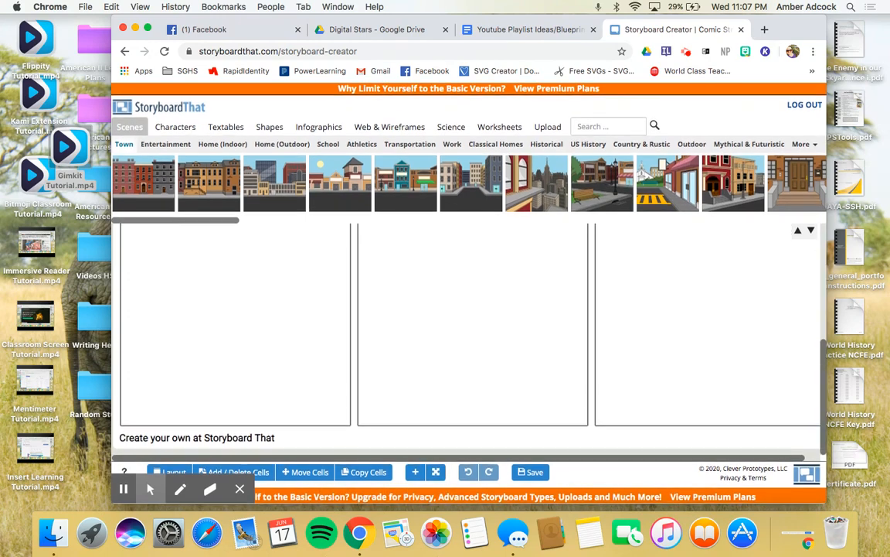
pyautogui.hscroll(1, 445, 399)
pyautogui.hscroll(-1, 446, 399)
pyautogui.scroll(4, 446, 399)
pyautogui.hscroll(1, 446, 399)
pyautogui.hscroll(-1, 468, 340)
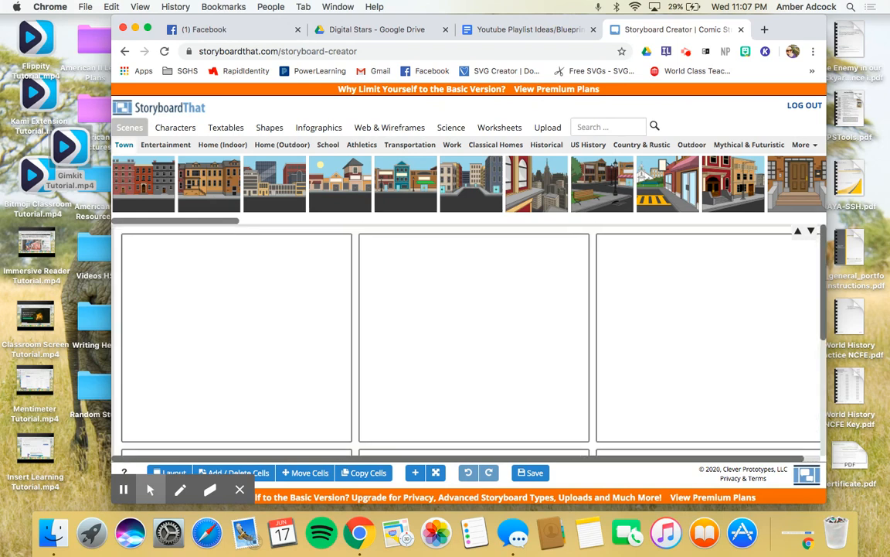
pyautogui.scroll(-4, 468, 340)
pyautogui.hscroll(1, 468, 340)
pyautogui.hscroll(-1, 469, 340)
pyautogui.scroll(4, 468, 341)
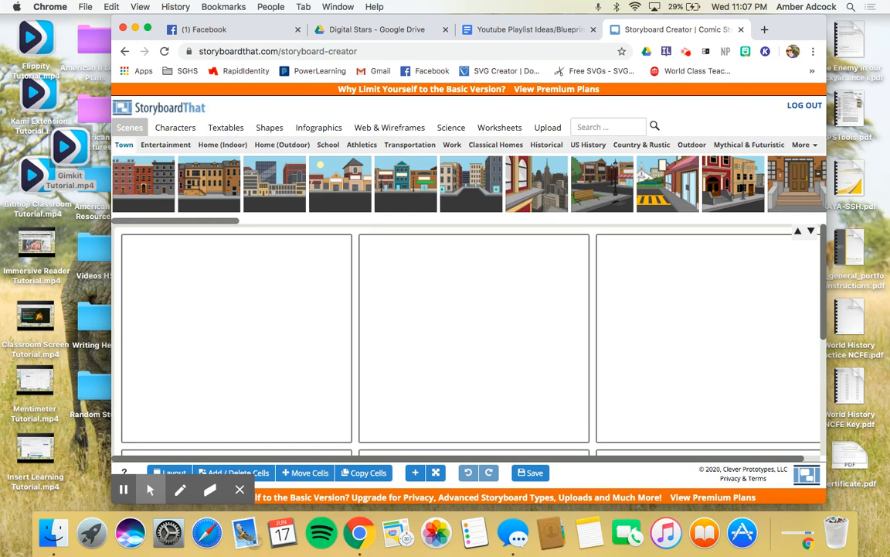
pyautogui.scroll(-4, 516, 330)
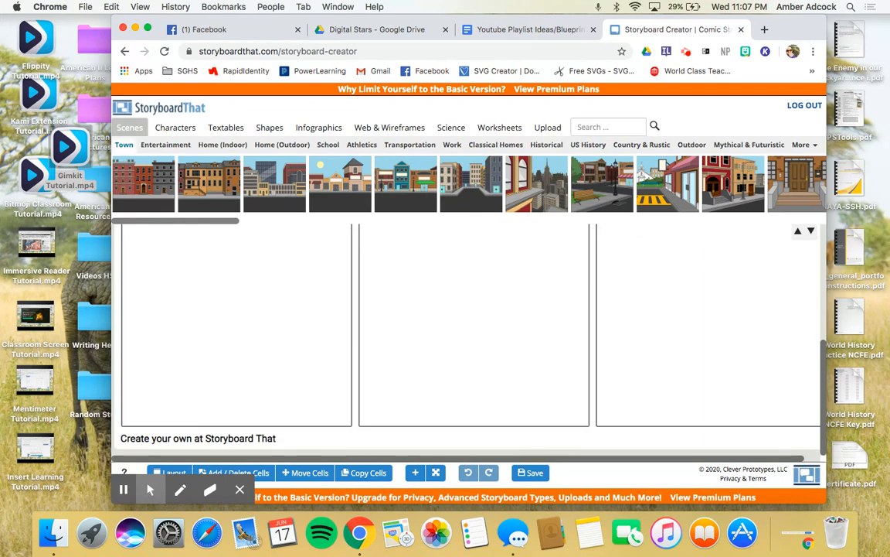
pyautogui.scroll(4, 472, 340)
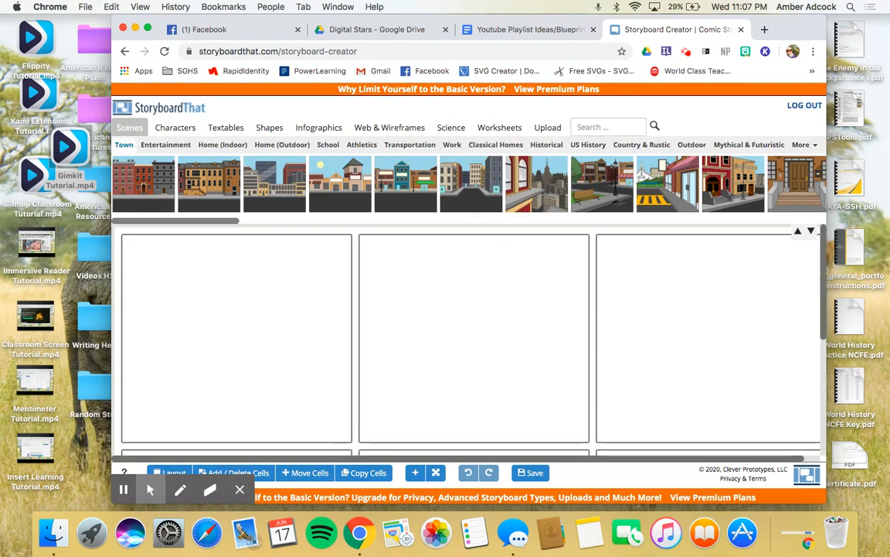
pyautogui.scroll(-4, 473, 332)
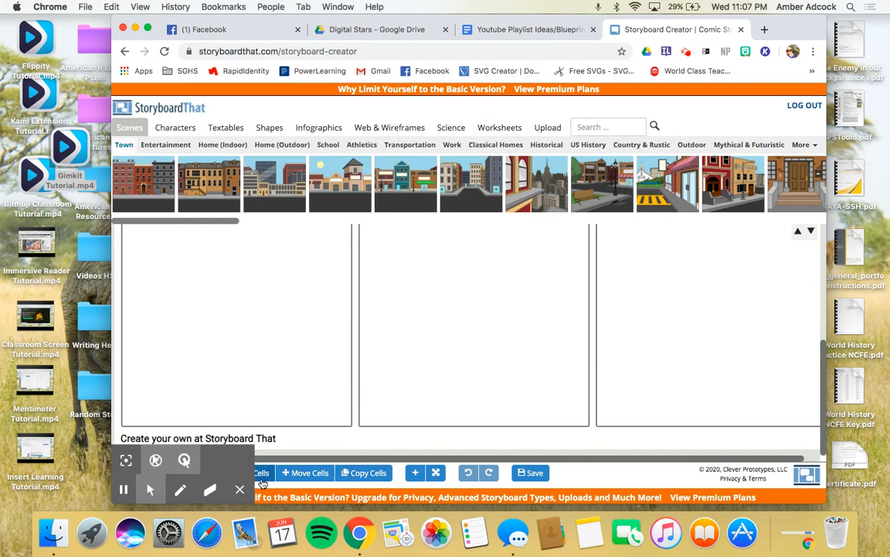
# - Apply the Cell & Description layout to the storyboard
pyautogui.click(240, 492)
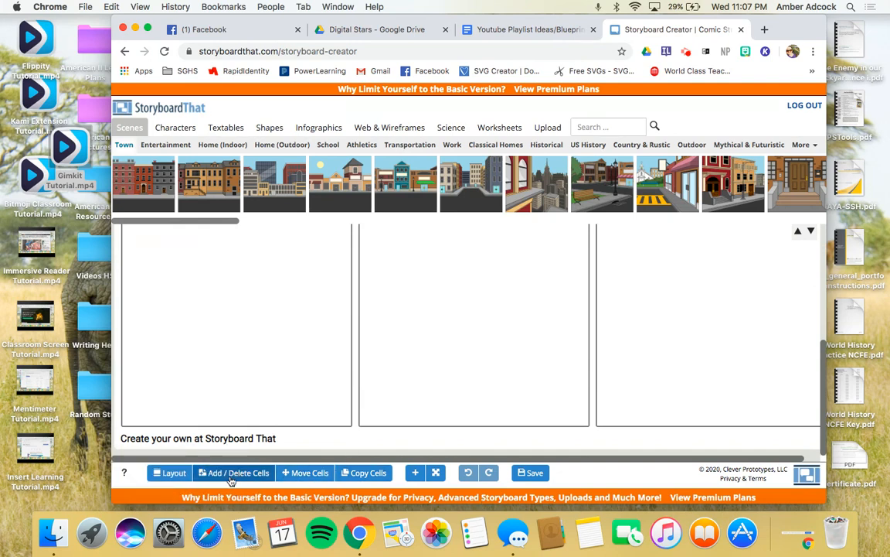
pyautogui.click(169, 472)
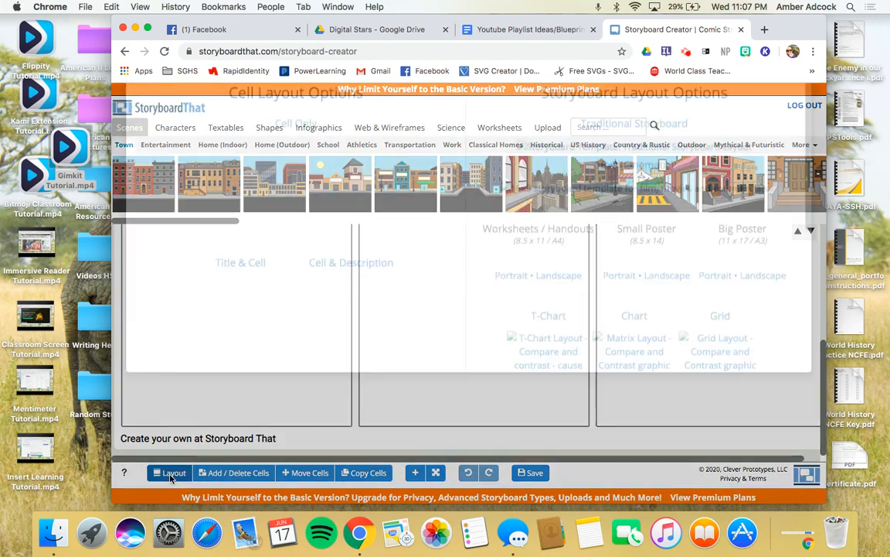
pyautogui.scroll(-5, 565, 335)
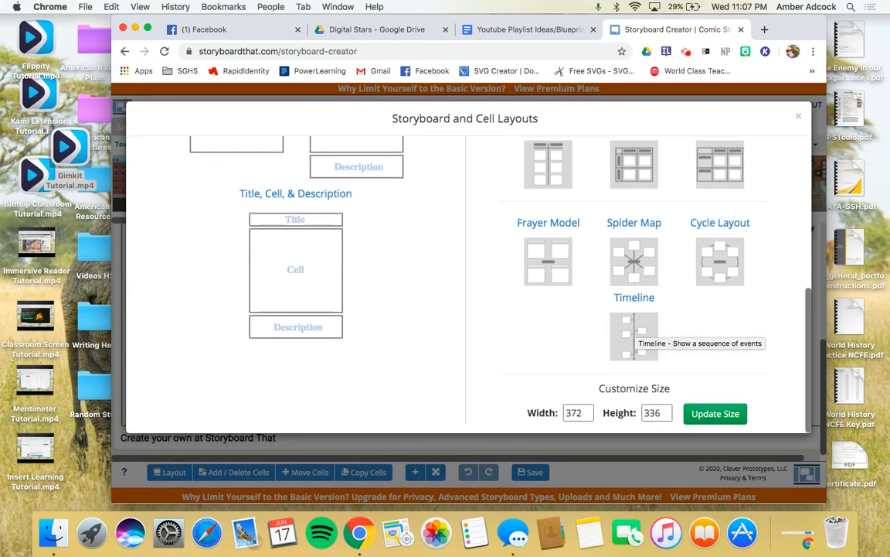
pyautogui.scroll(5, 634, 336)
pyautogui.scroll(-5, 646, 343)
pyautogui.scroll(3, 350, 186)
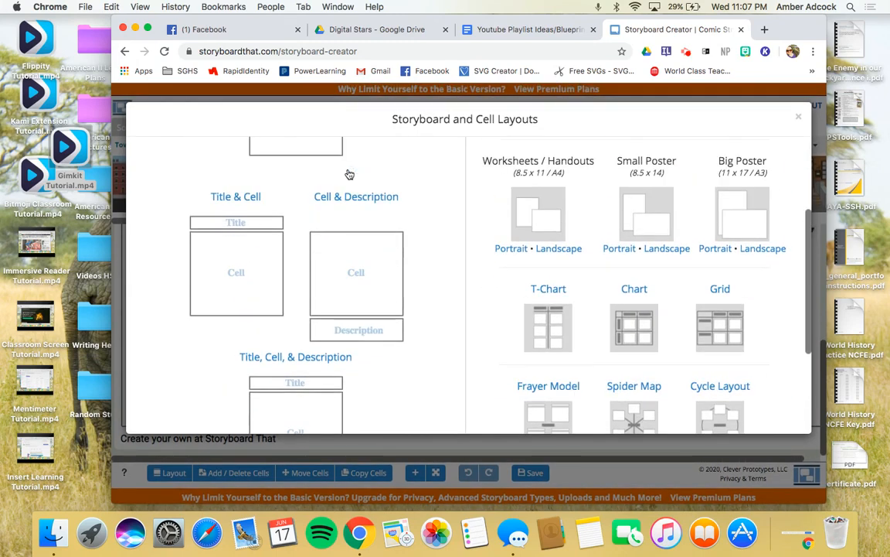
pyautogui.click(342, 208)
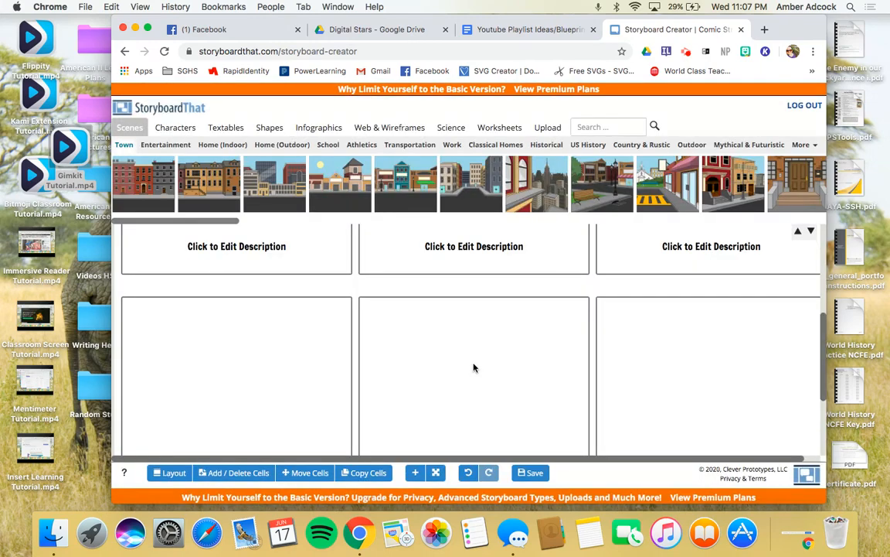
# - Expand the storyboard editor to full screen and look over the cells with their description boxes
pyautogui.scroll(5, 474, 368)
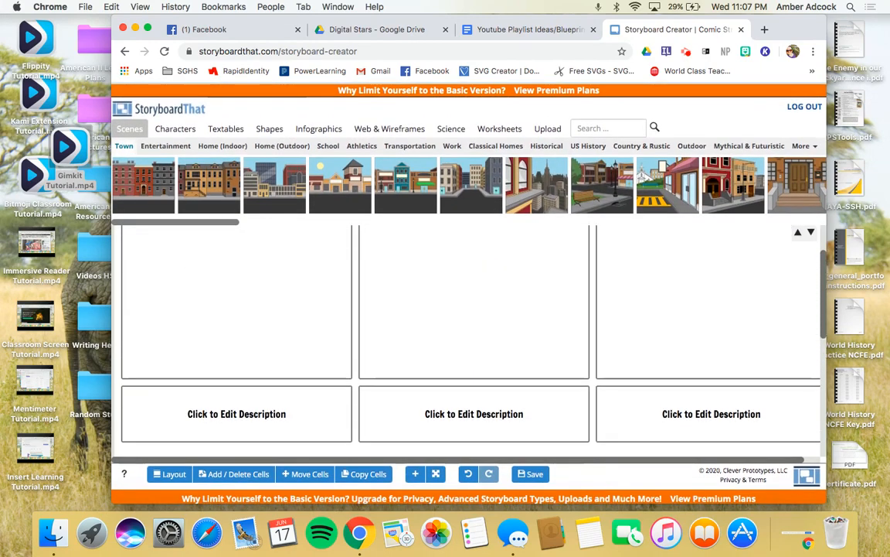
pyautogui.scroll(3, 567, 345)
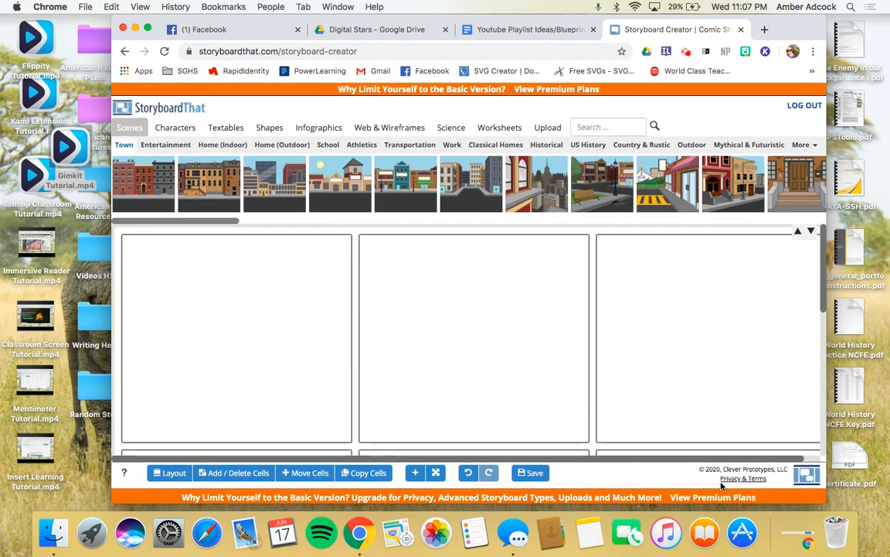
pyautogui.click(435, 472)
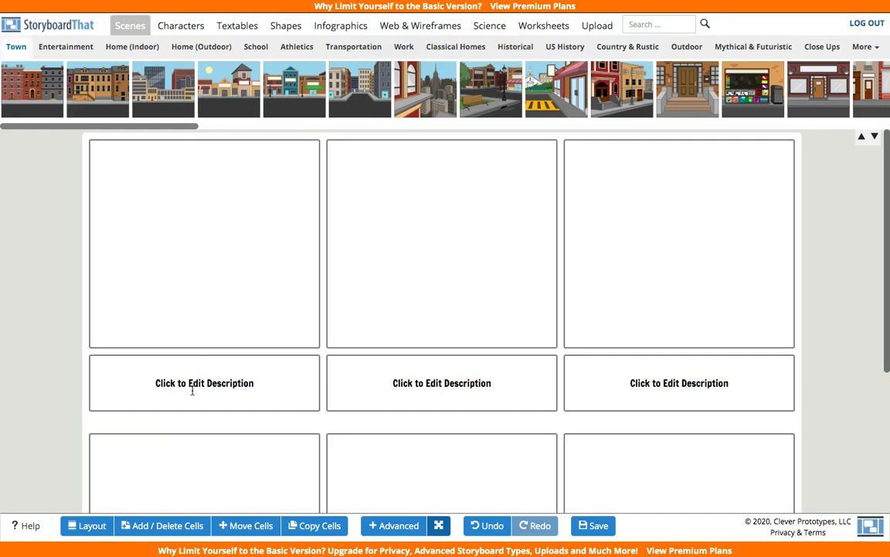
pyautogui.scroll(-3, 579, 392)
pyautogui.scroll(3, 579, 392)
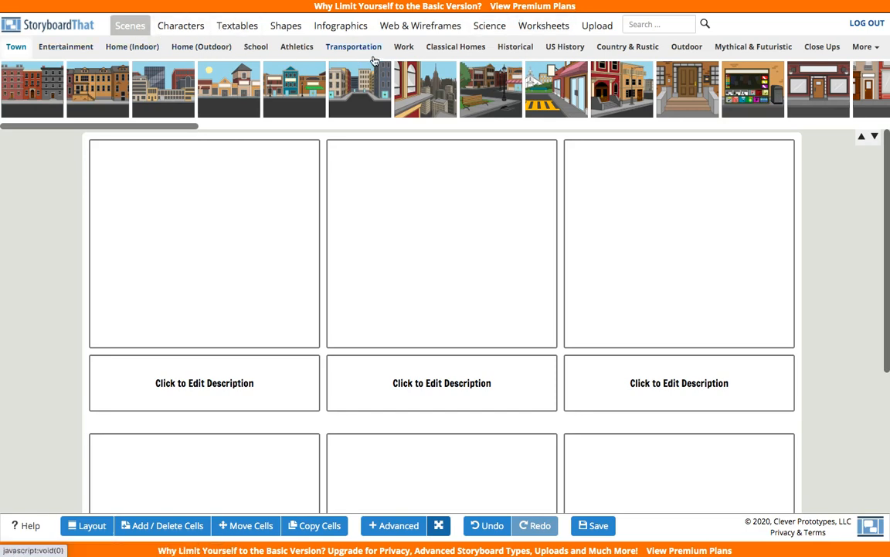
# - Place the Historical scene of a grey stone wall with an arched wooden door in the first cell
pyautogui.click(513, 46)
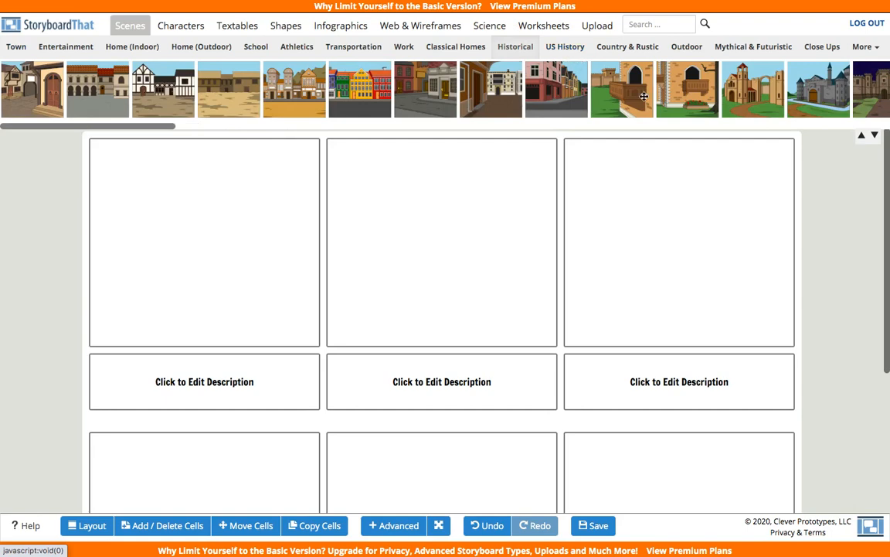
pyautogui.hscroll(10, 576, 85)
pyautogui.hscroll(12, 576, 85)
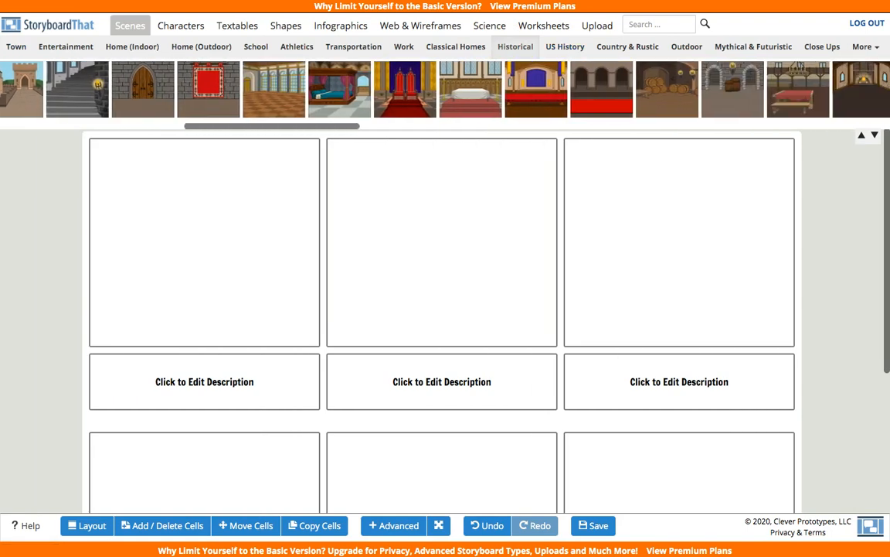
pyautogui.hscroll(12, 446, 88)
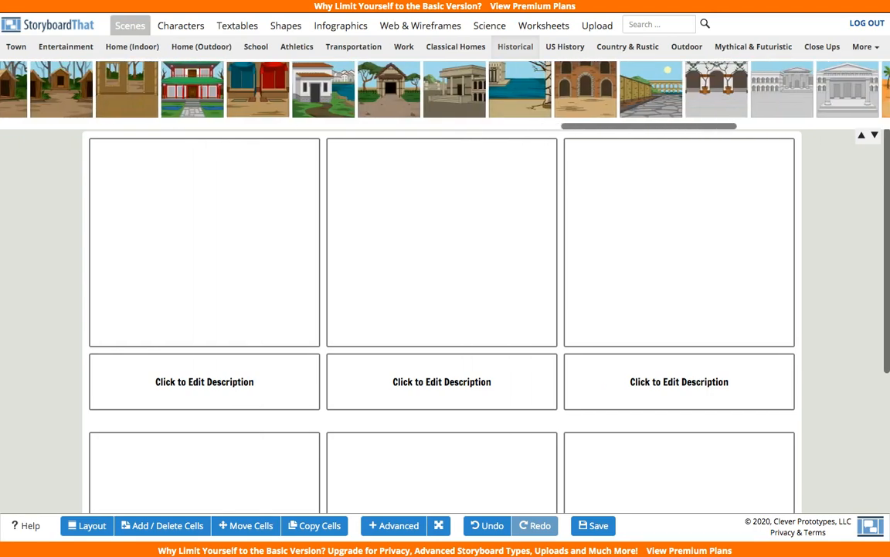
pyautogui.hscroll(2, 445, 89)
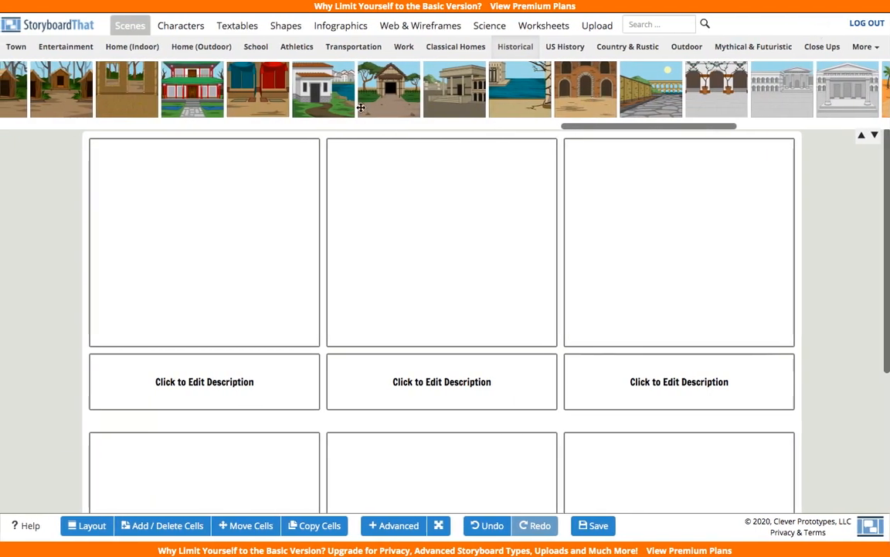
pyautogui.hscroll(-12, 446, 89)
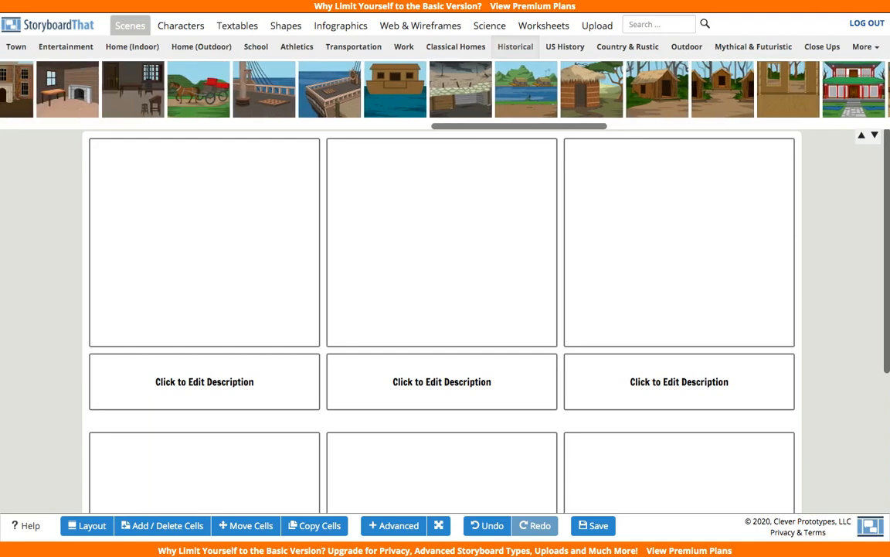
pyautogui.hscroll(-3, 445, 89)
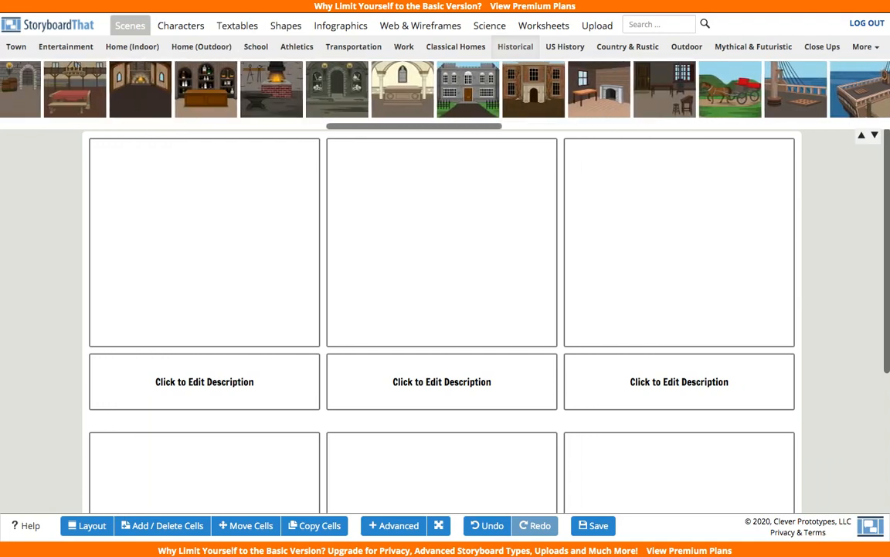
pyautogui.hscroll(-6, 278, 89)
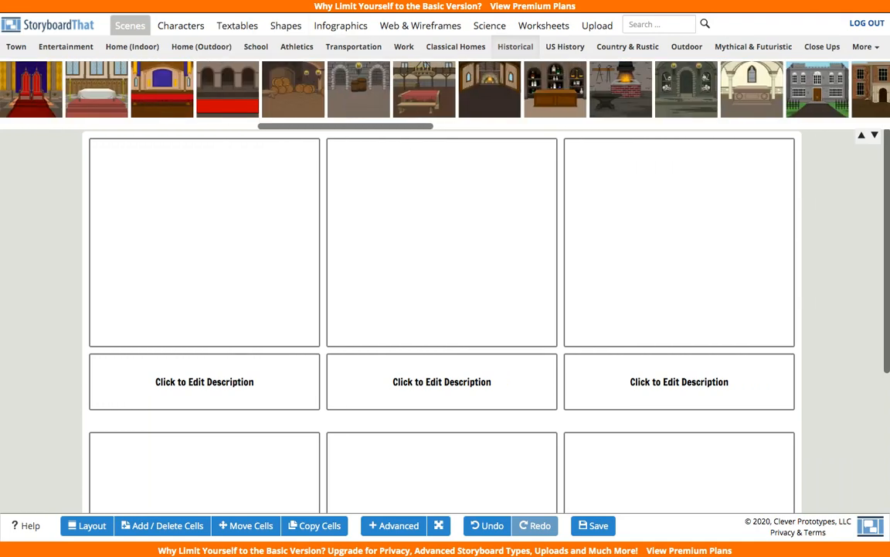
pyautogui.hscroll(-3, 81, 91)
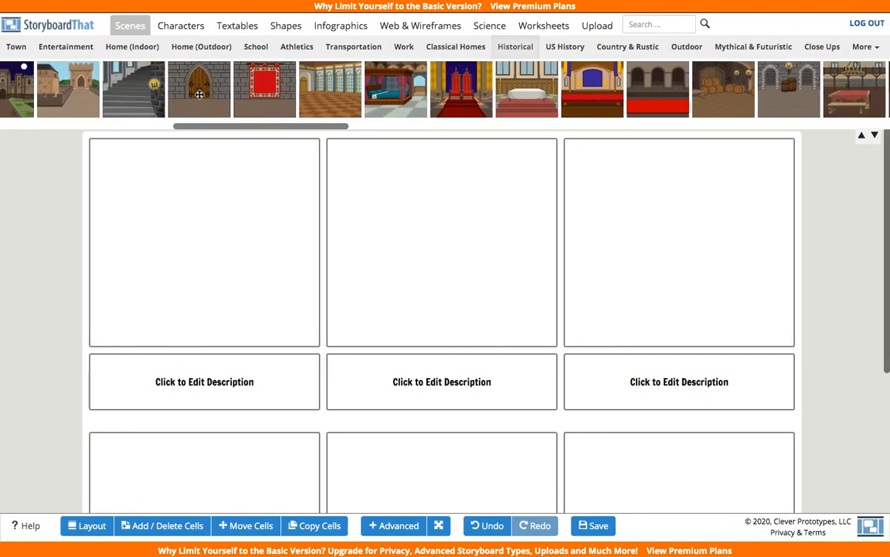
pyautogui.moveTo(179, 77); pyautogui.dragTo(199, 236)
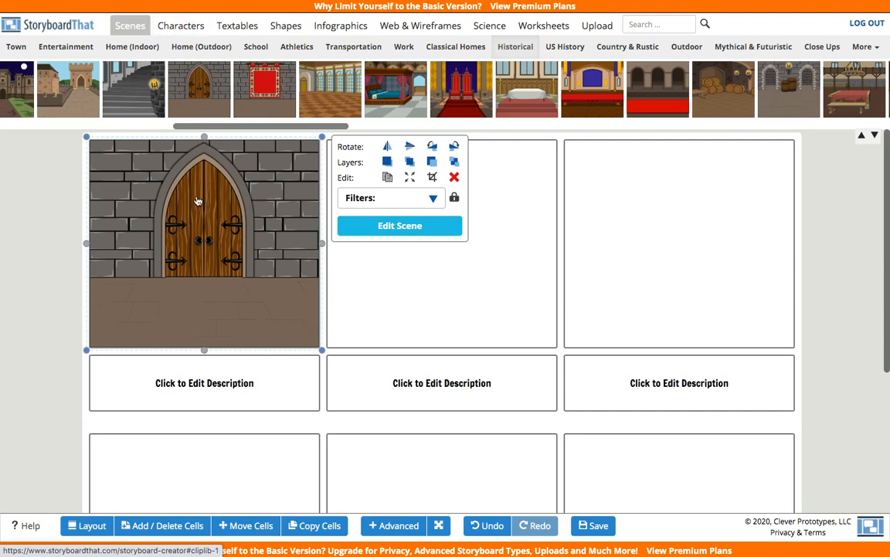
# - Enter "Martin Luther nails his complaints to a church door in Germany!" as the first cell's description
pyautogui.click(209, 389)
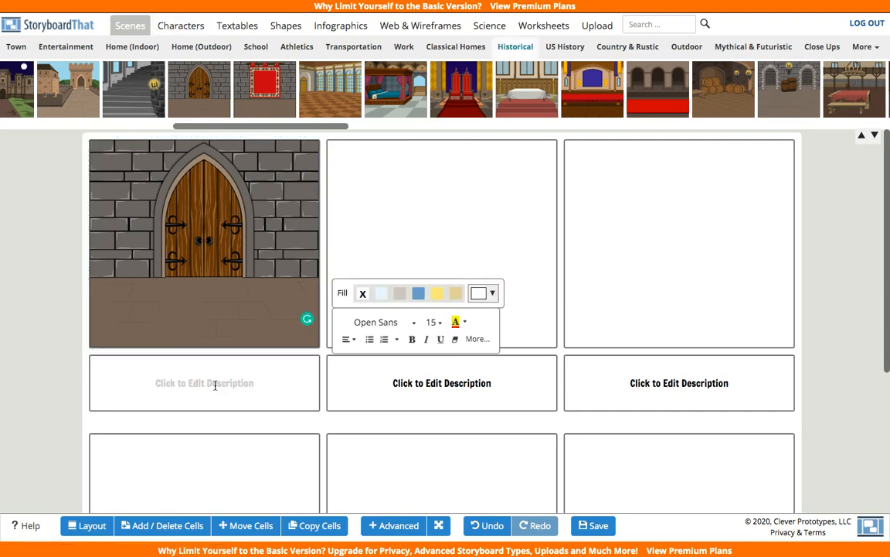
pyautogui.write('Martin Lu')
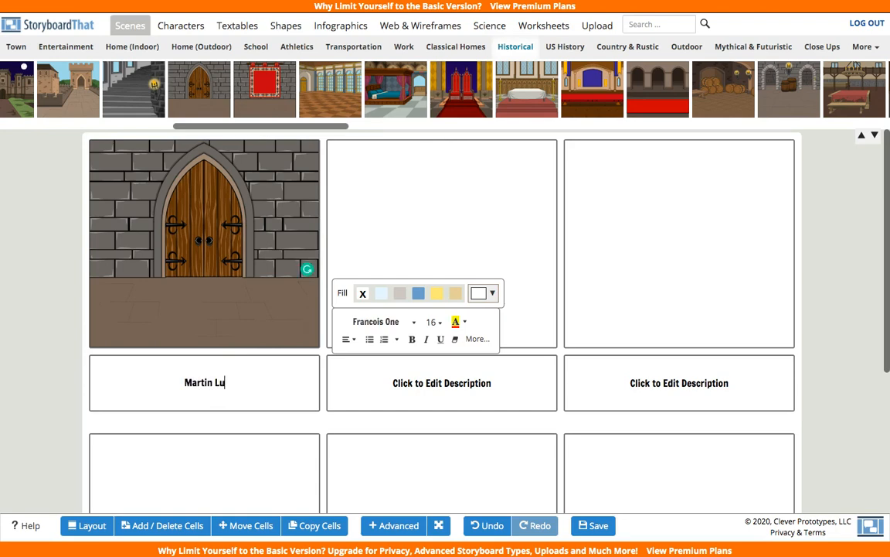
pyautogui.write('ther nails')
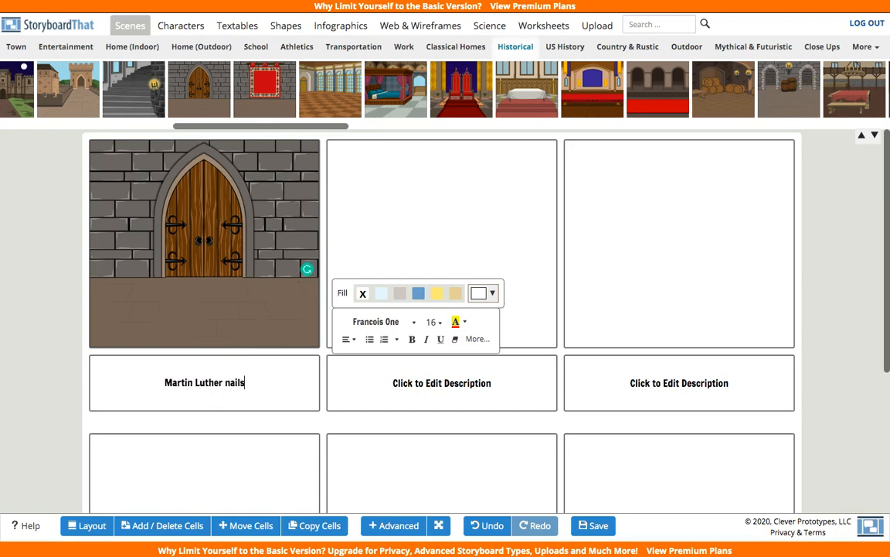
pyautogui.write(' his complains t')
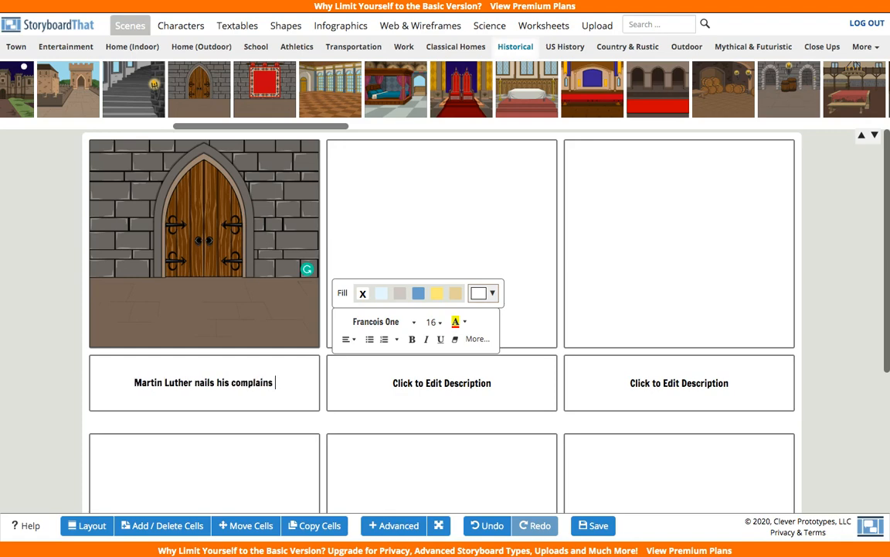
pyautogui.press('BackSpace')
pyautogui.press('BackSpace')
pyautogui.press('BackSpace')
pyautogui.write('ts to ')
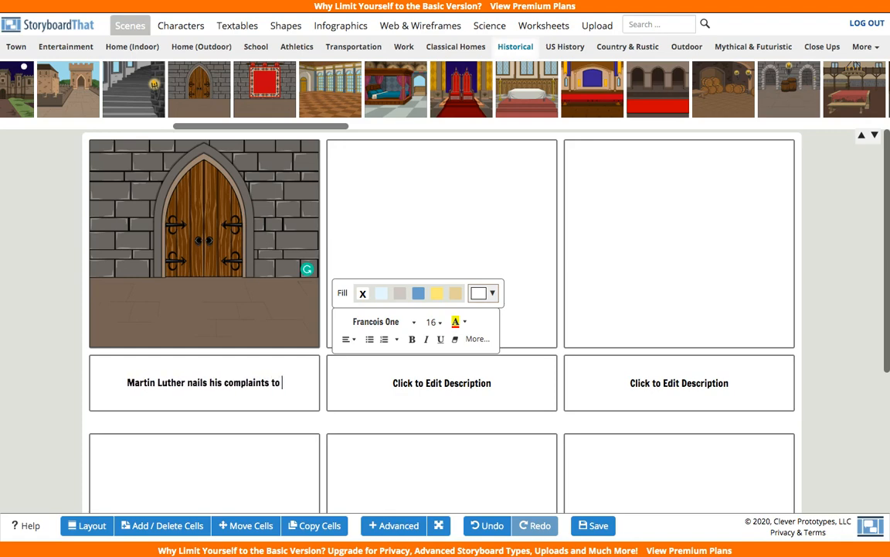
pyautogui.write('a church door in G')
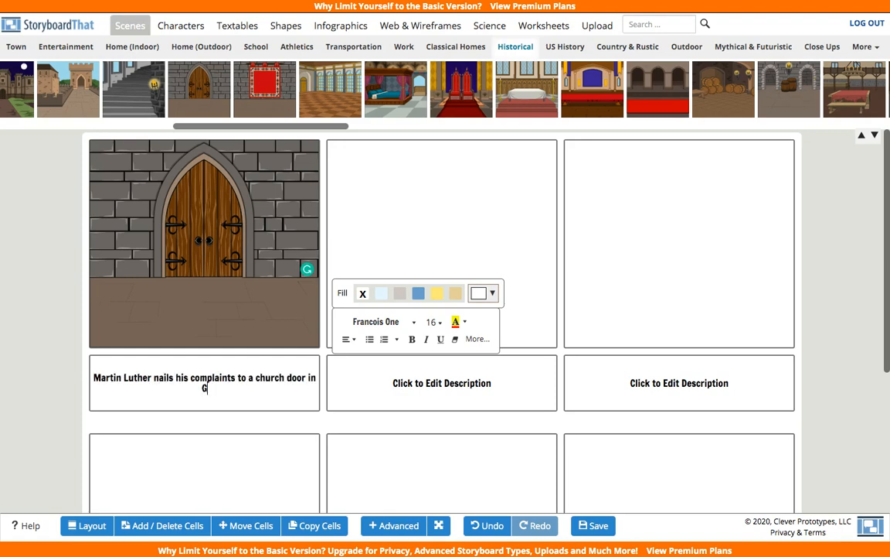
pyautogui.write('ermany!')
# - Place the red-robed character from the 1600s to 1800s collection just right of the door in the first cell
pyautogui.click(176, 28)
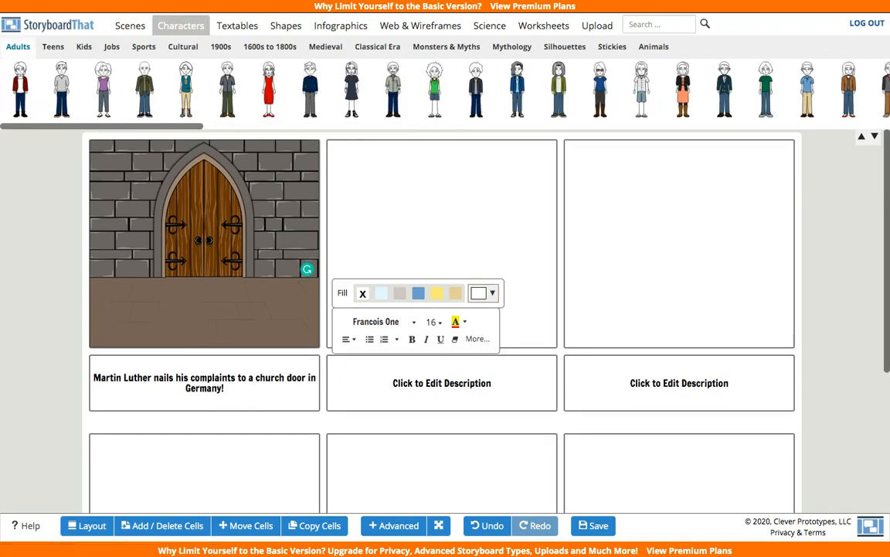
pyautogui.click(293, 46)
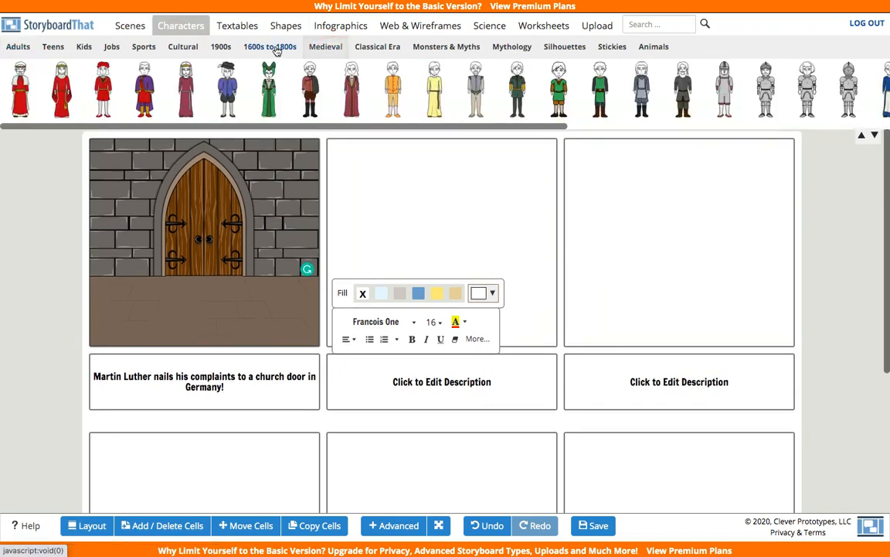
pyautogui.click(277, 49)
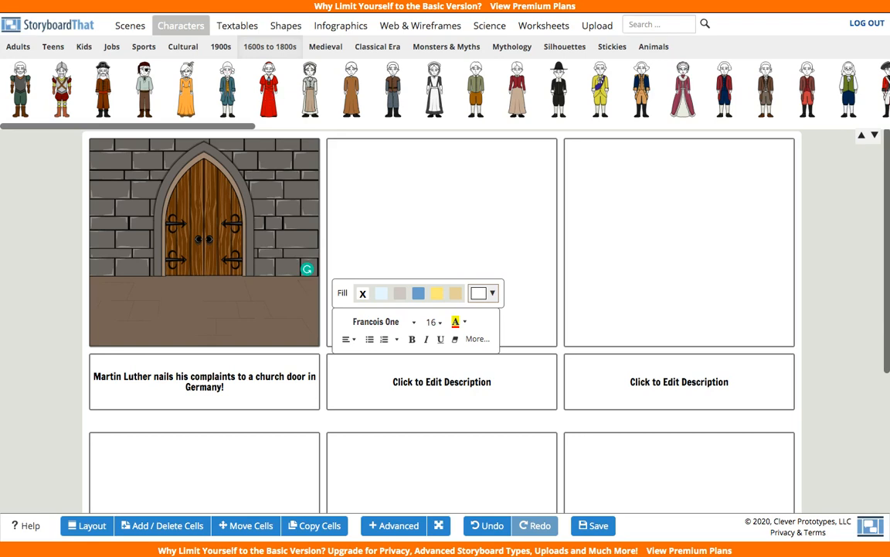
pyautogui.moveTo(260, 72); pyautogui.dragTo(268, 264)
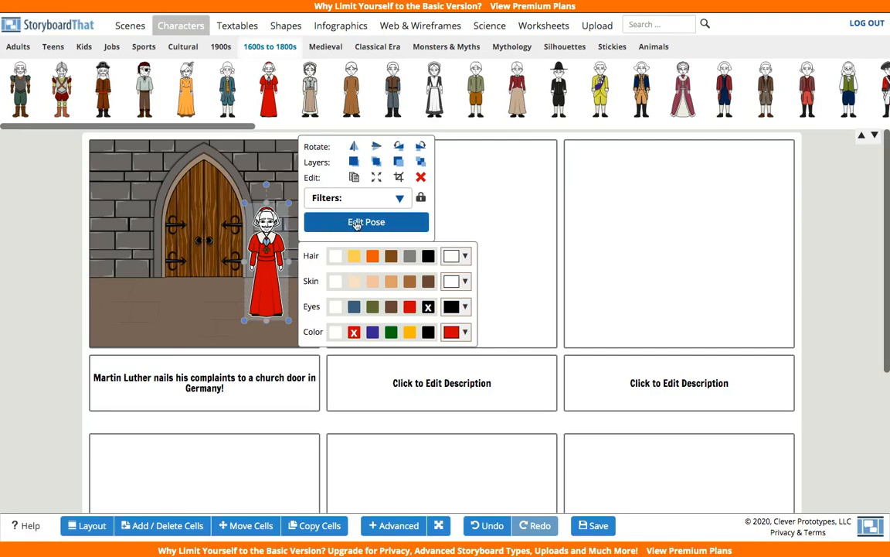
# - Give the red-robed character a long full beard and the Determined pre-set pose
pyautogui.click(352, 221)
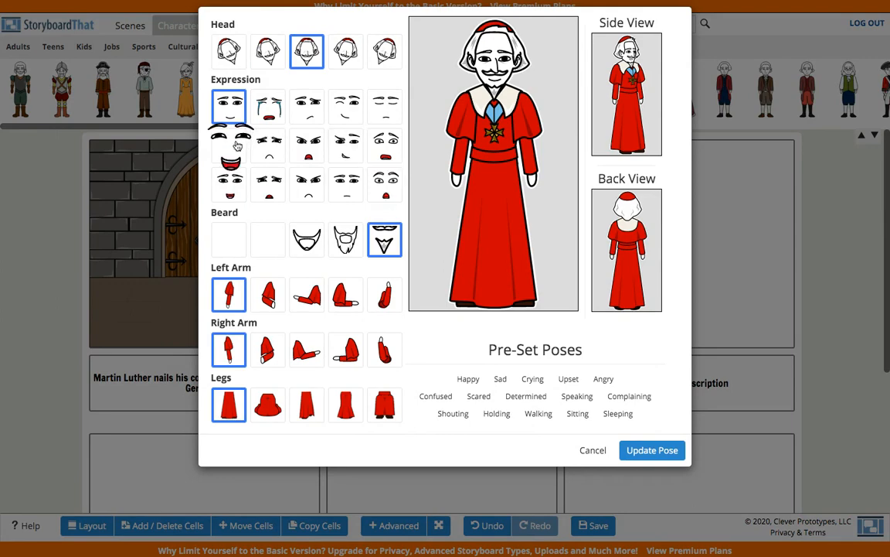
pyautogui.click(392, 180)
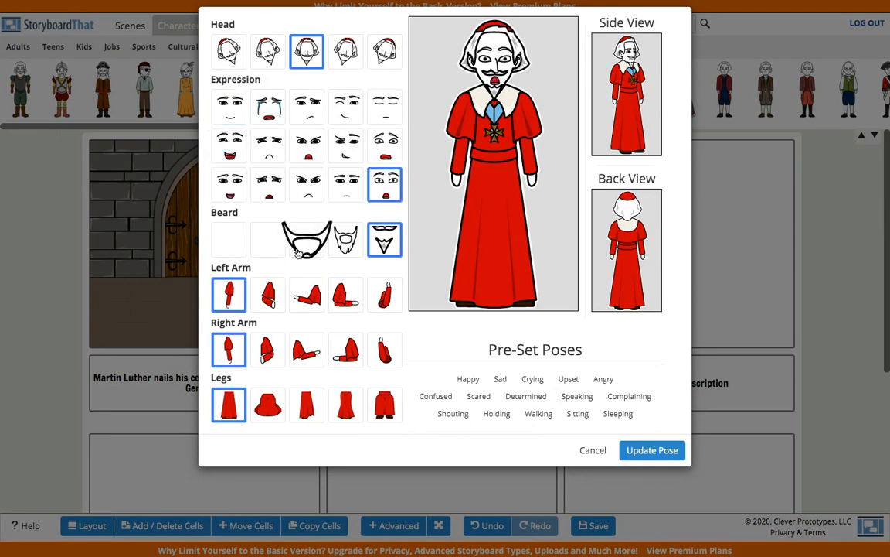
pyautogui.click(340, 244)
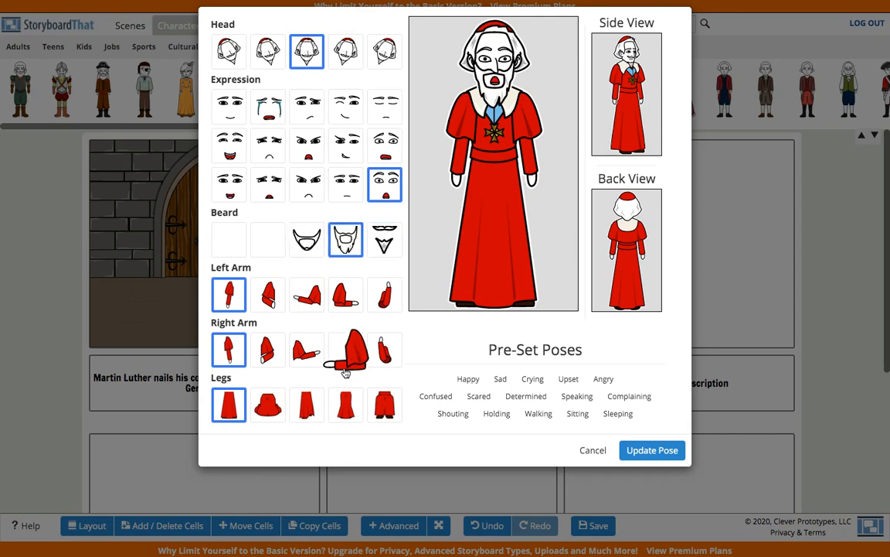
pyautogui.click(269, 409)
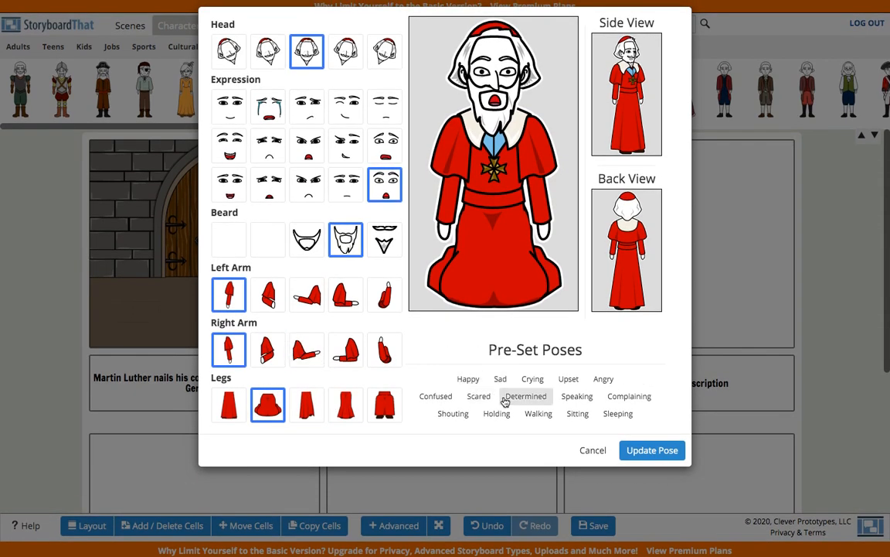
pyautogui.click(527, 395)
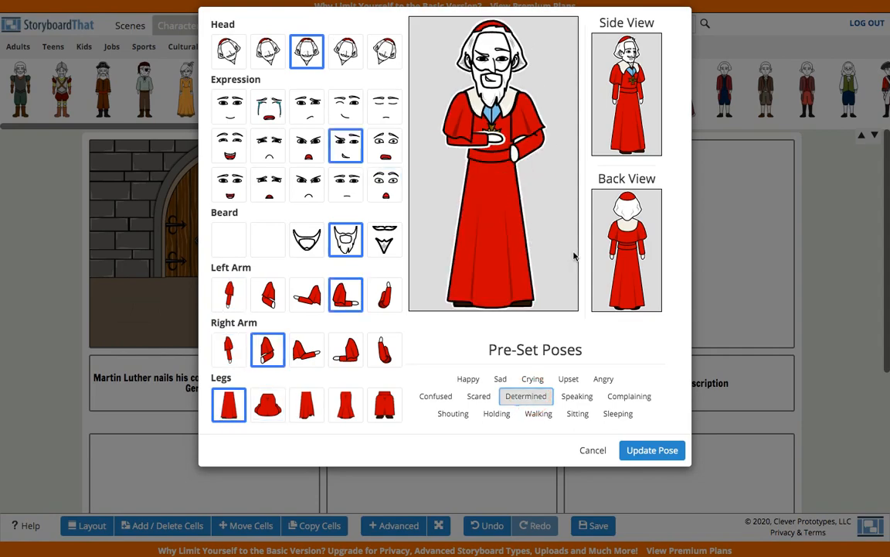
pyautogui.click(653, 453)
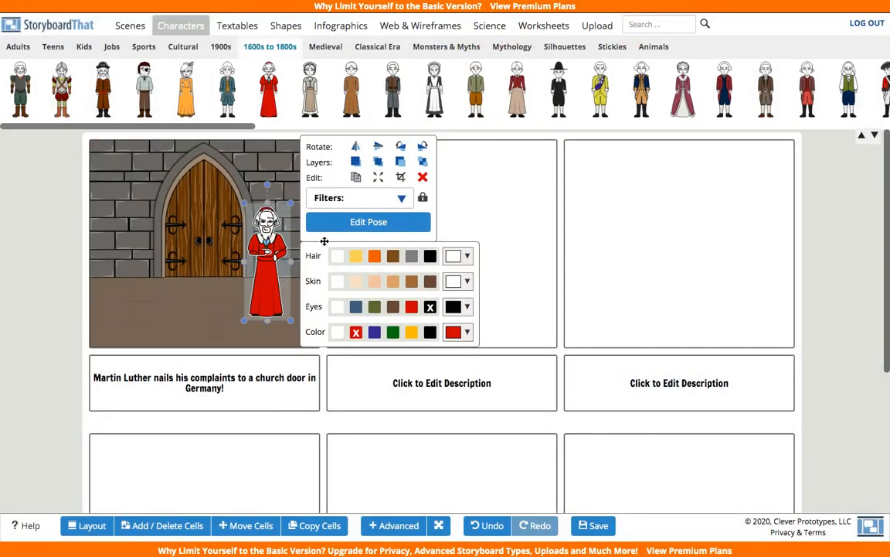
# - Color the red-robed character's skin light peach and his hair brown
pyautogui.click(391, 283)
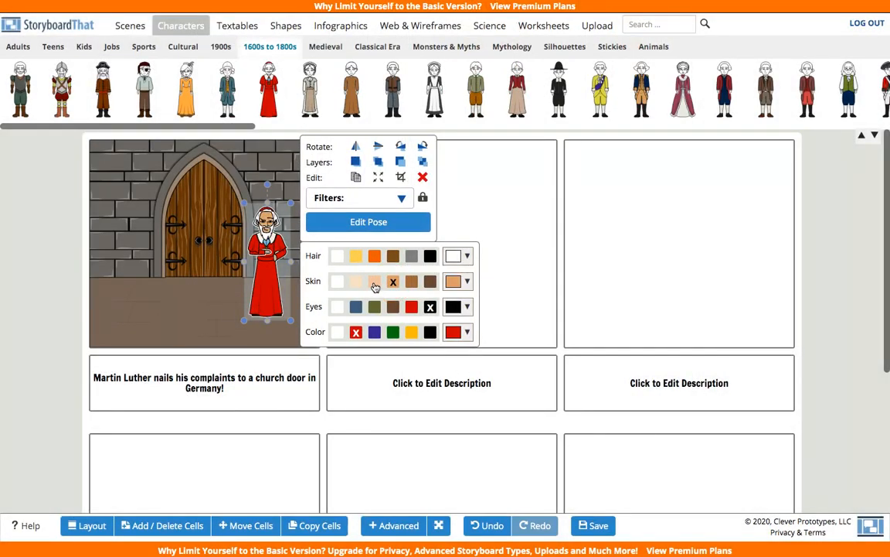
pyautogui.click(375, 283)
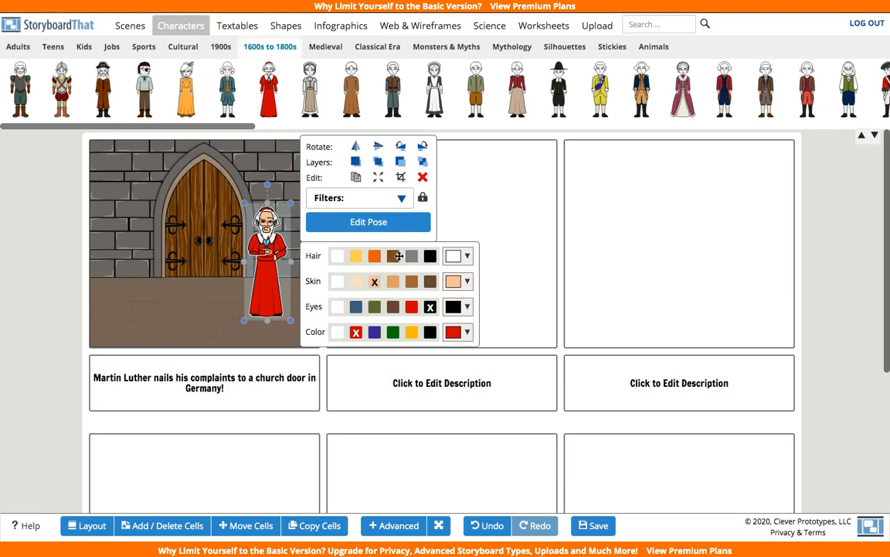
pyautogui.click(394, 258)
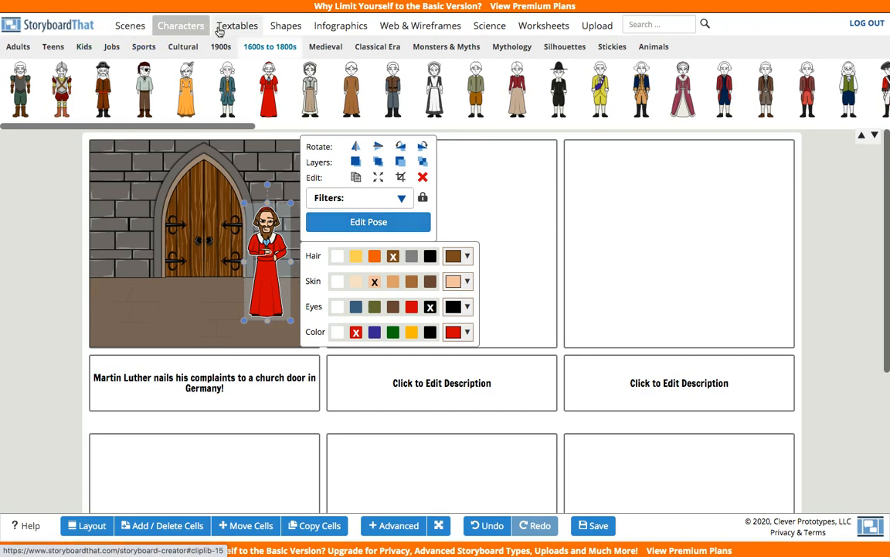
# - Place the orange tablet icon from the infographic icons on the church door, shrunk to the size of a small posted paper
pyautogui.click(284, 25)
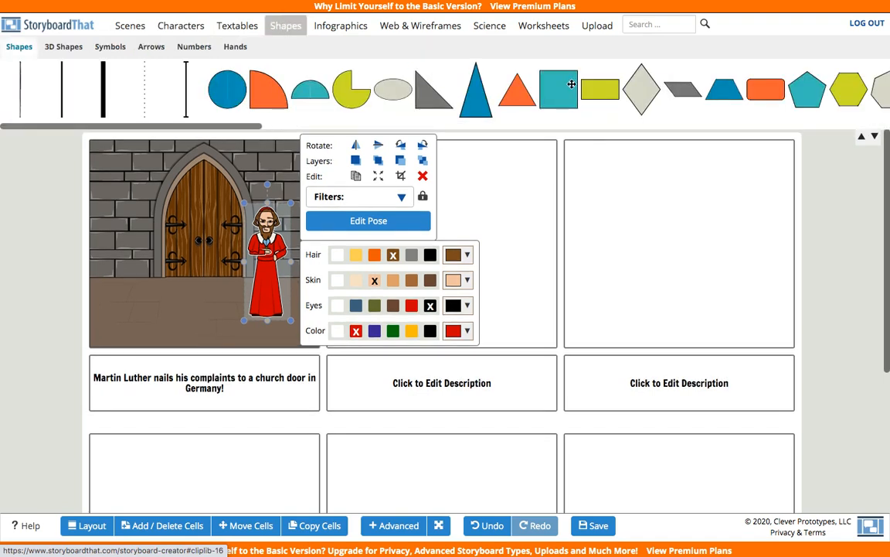
pyautogui.hscroll(10, 572, 84)
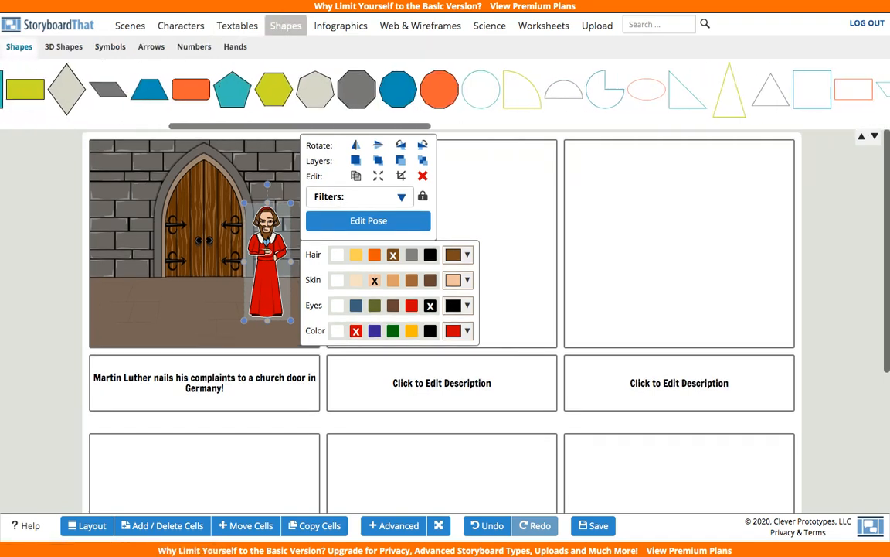
pyautogui.click(344, 27)
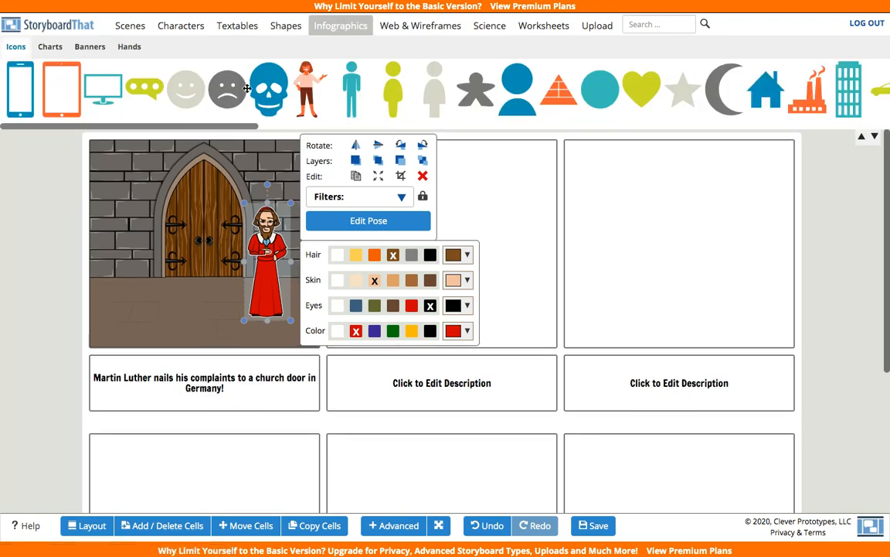
pyautogui.hscroll(5, 246, 88)
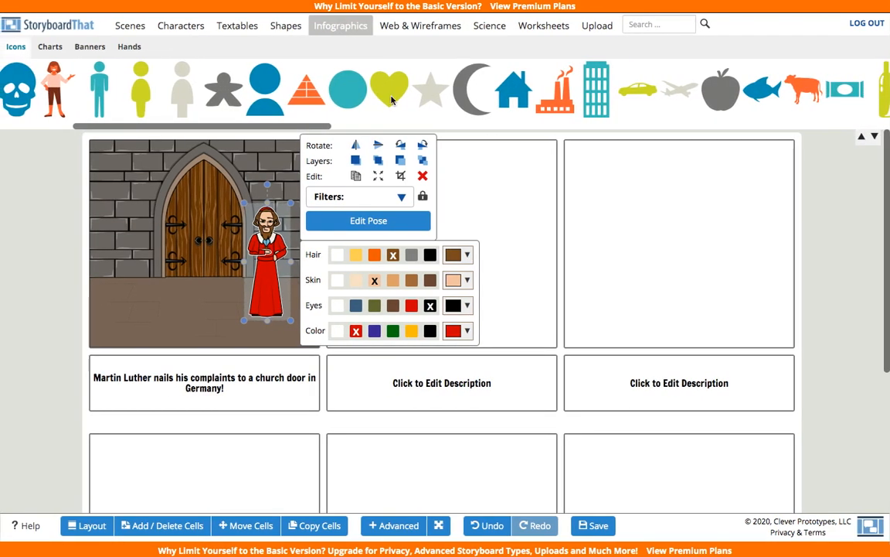
pyautogui.hscroll(15, 392, 99)
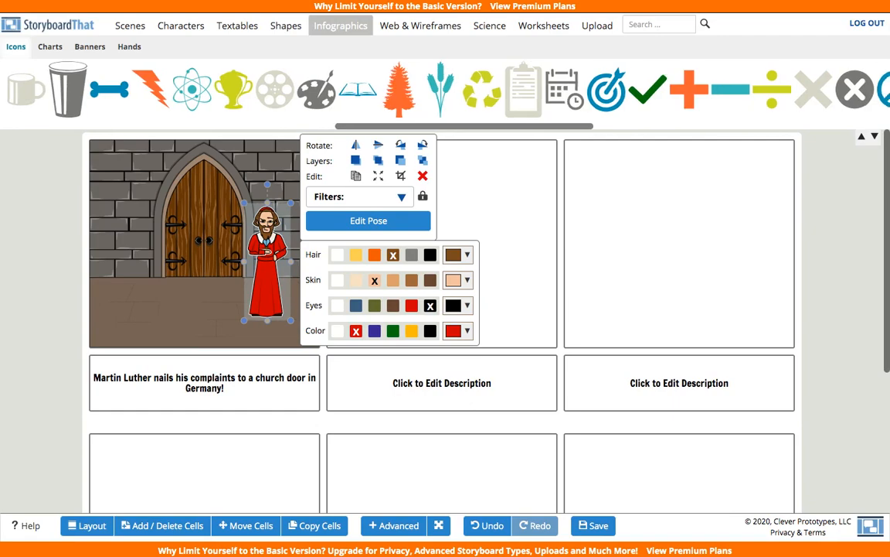
pyautogui.hscroll(2, 517, 73)
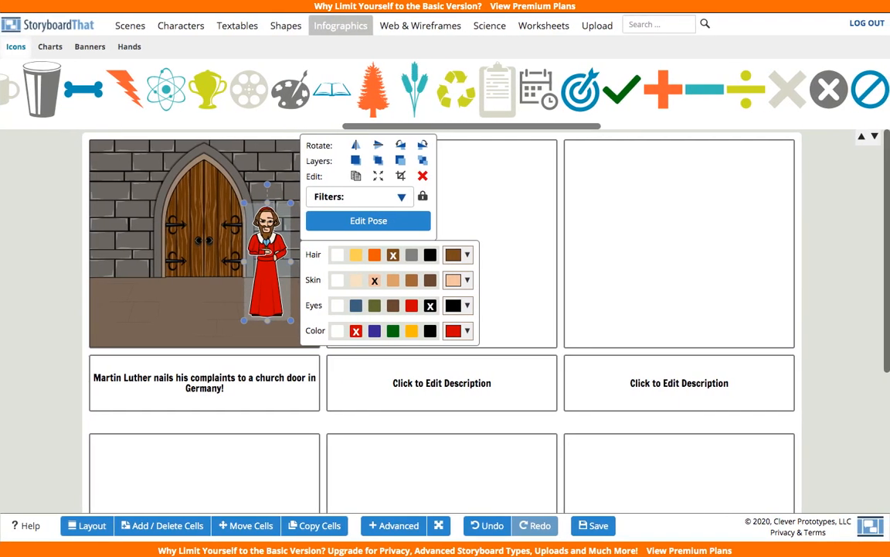
pyautogui.hscroll(-20, 238, 107)
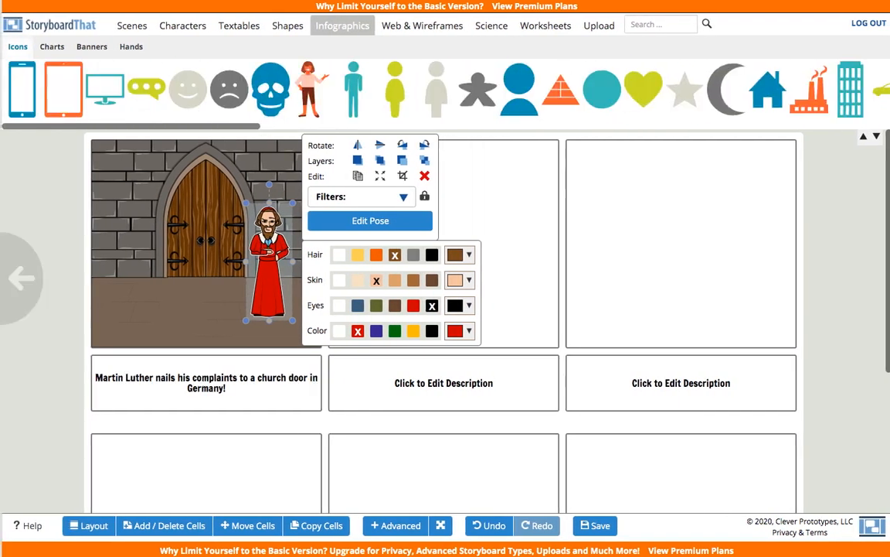
pyautogui.click(474, 176)
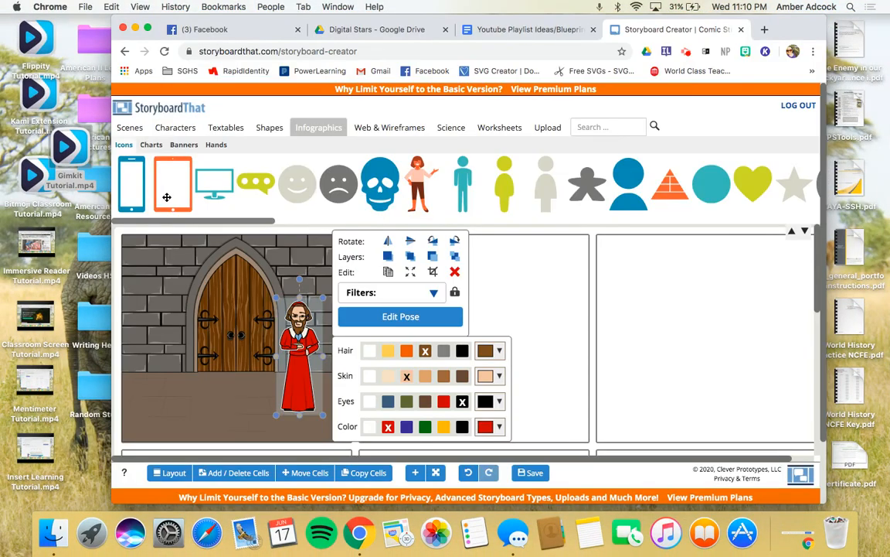
pyautogui.click(168, 198)
pyautogui.moveTo(208, 293); pyautogui.dragTo(209, 275)
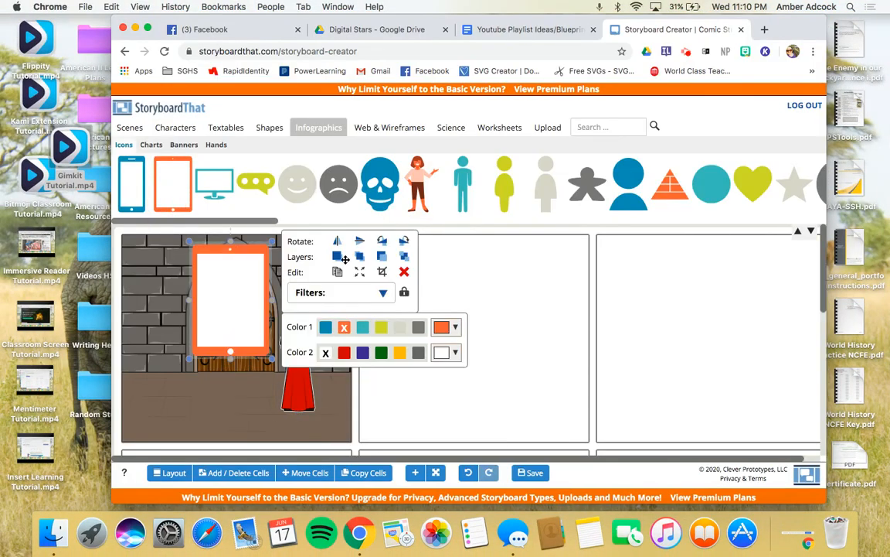
pyautogui.click(226, 130)
pyautogui.moveTo(182, 257); pyautogui.dragTo(236, 299)
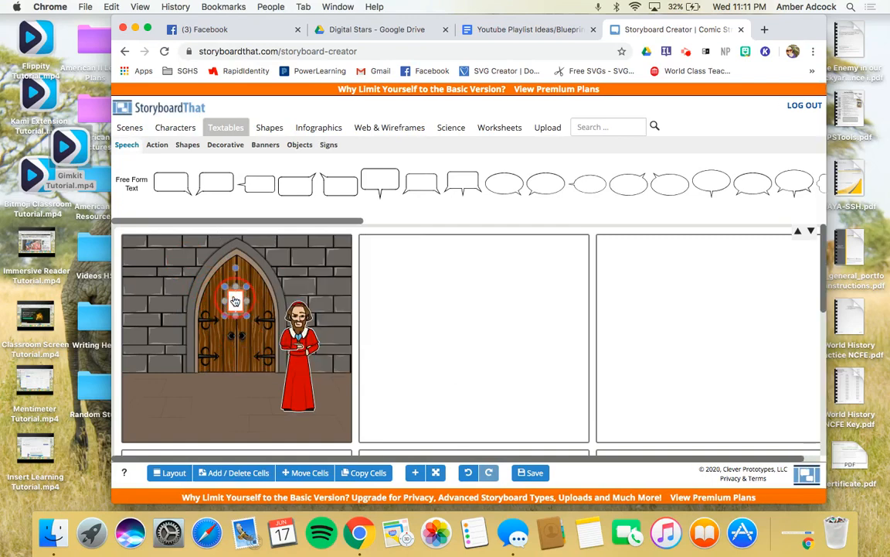
pyautogui.click(407, 378)
# - Add a rectangular speech bubble with a left-side tail above the red-robed character, reading "That will teach them!!"
pyautogui.click(258, 183)
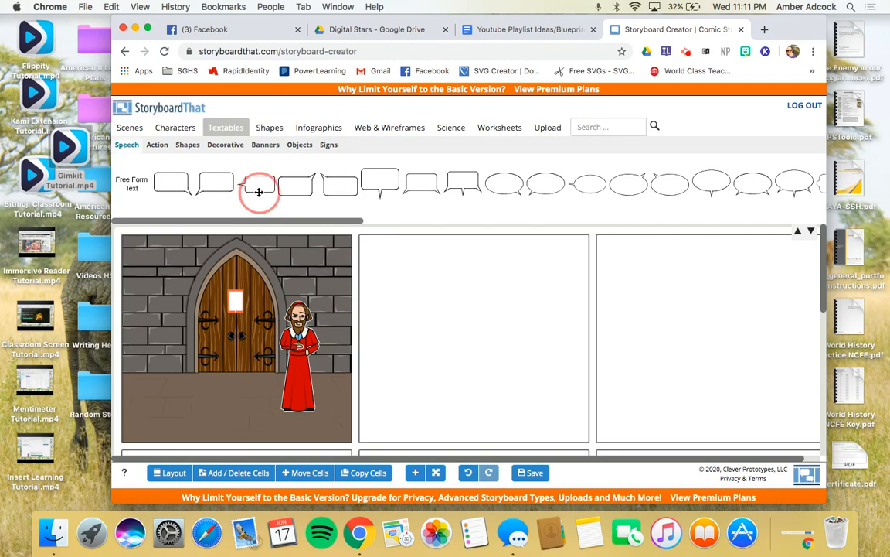
pyautogui.moveTo(258, 183); pyautogui.dragTo(329, 288)
pyautogui.click(332, 290)
pyautogui.write('Th')
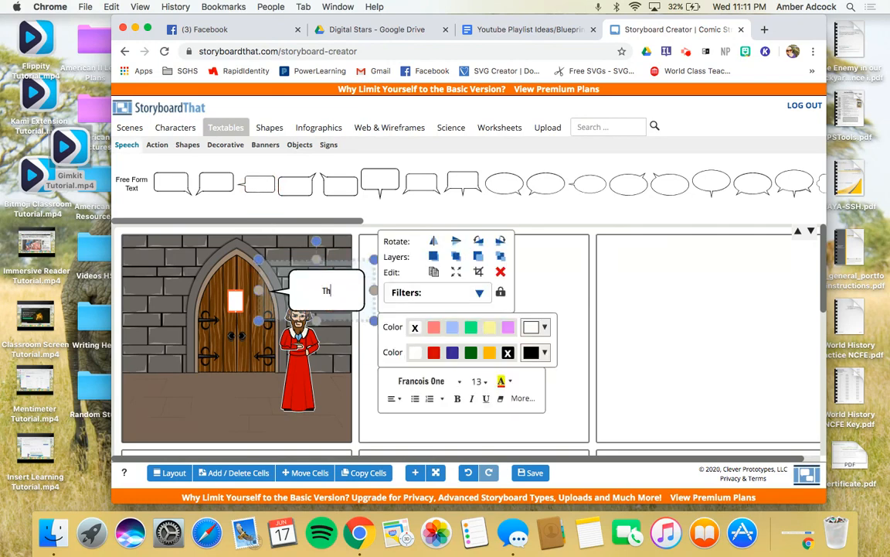
pyautogui.write('at will teach them!!')
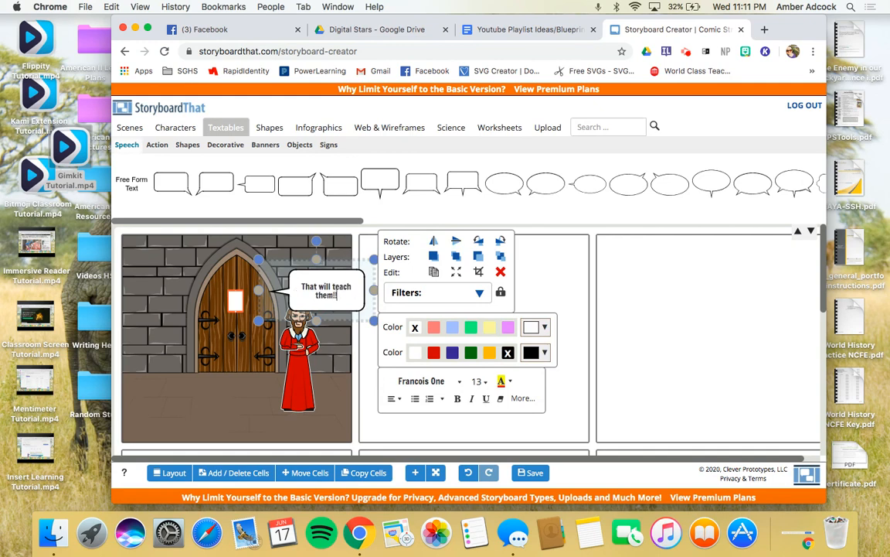
# - Reword the speech bubble to "That will show them!!"
pyautogui.click(316, 295)
pyautogui.press('BackSpace')
pyautogui.press('BackSpace')
pyautogui.press('BackSpace')
pyautogui.press('BackSpace')
pyautogui.press('BackSpace')
pyautogui.press('BackSpace')
pyautogui.write('show')
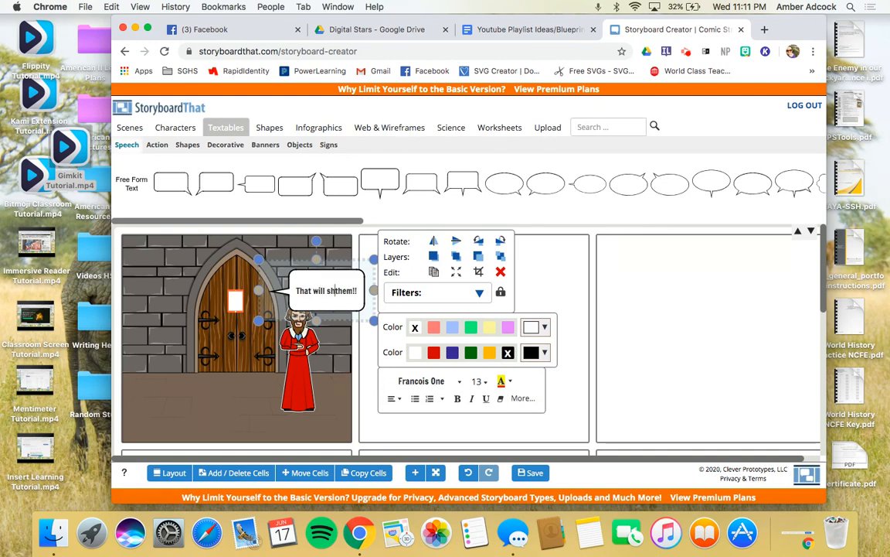
pyautogui.press('BackSpace')
pyautogui.write('w')
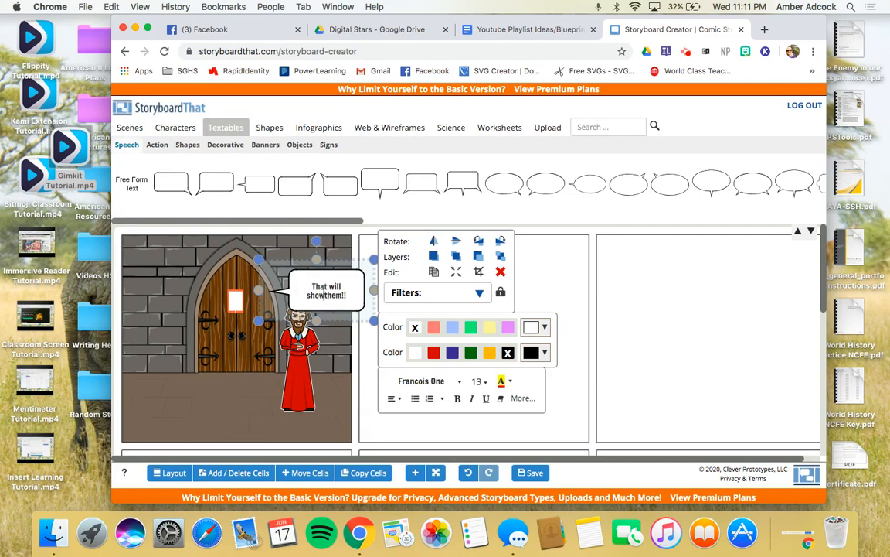
# - Shift the red-robed character down and left in front of the door, and lower the speech bubble beside his head
pyautogui.moveTo(304, 346); pyautogui.dragTo(273, 365)
pyautogui.click(288, 275)
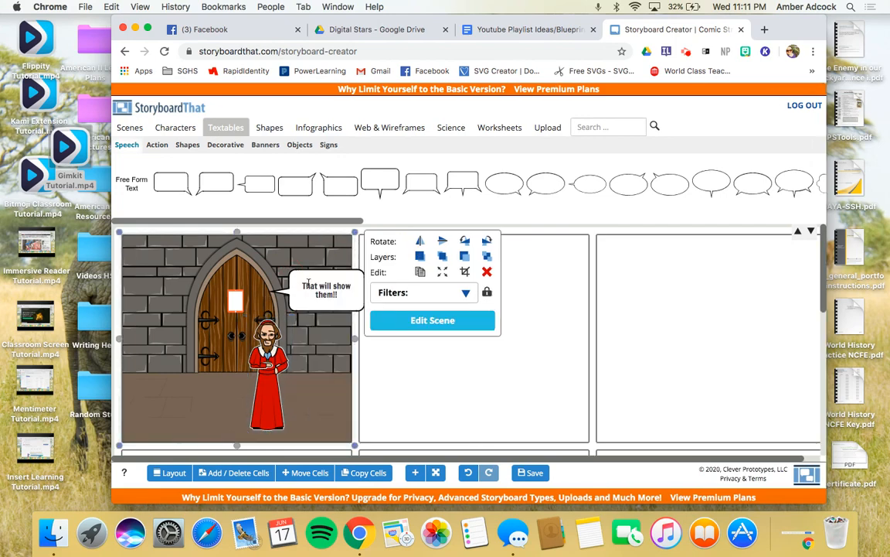
pyautogui.moveTo(304, 300); pyautogui.dragTo(304, 308)
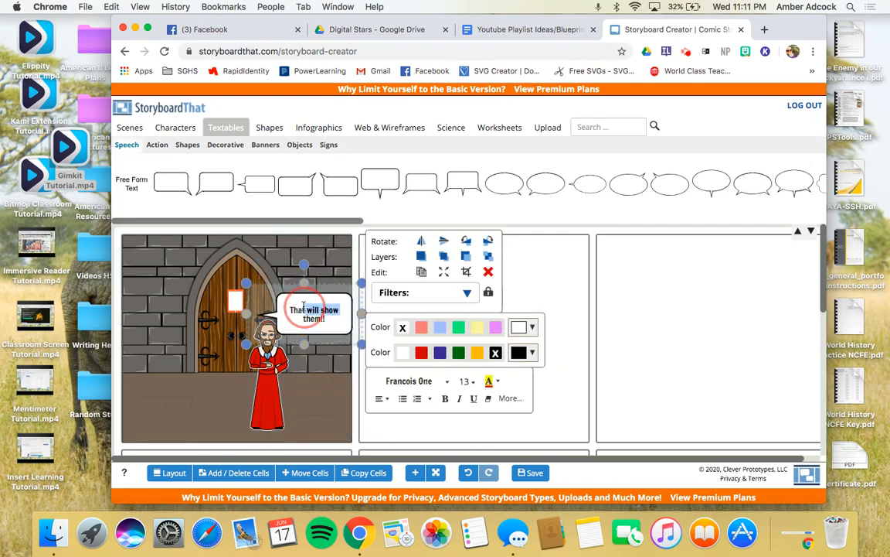
pyautogui.click(531, 292)
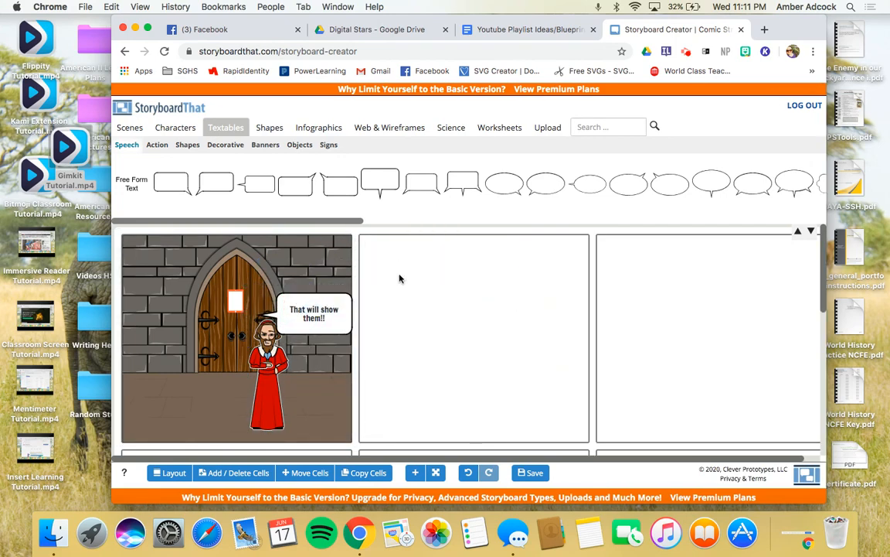
# - Place the Historical throne room scene with two red thrones in the second cell
pyautogui.scroll(-2, 400, 276)
pyautogui.scroll(2, 399, 277)
pyautogui.click(130, 128)
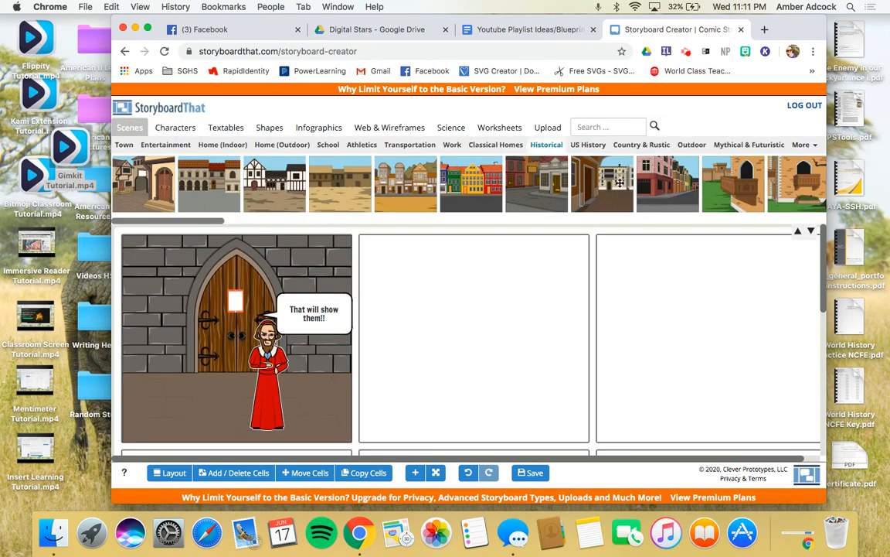
pyautogui.hscroll(3, 618, 181)
pyautogui.hscroll(4, 469, 183)
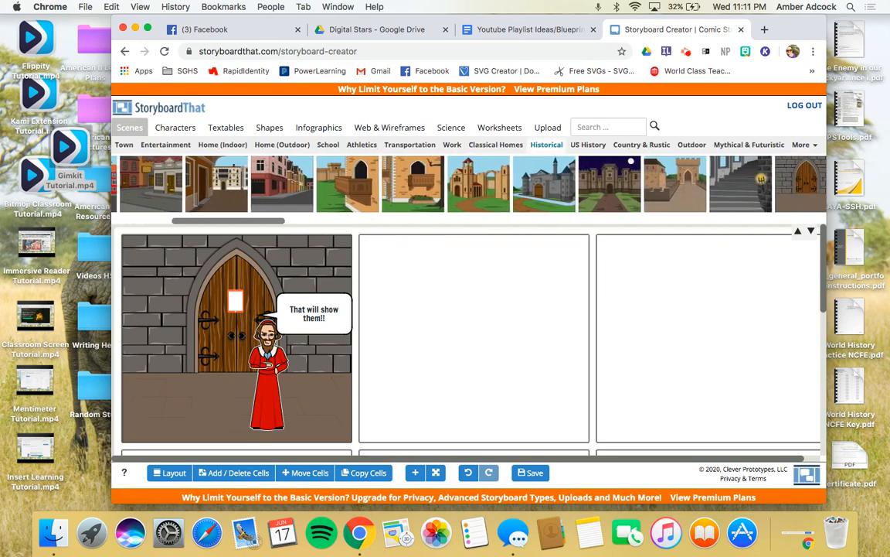
pyautogui.hscroll(4, 464, 183)
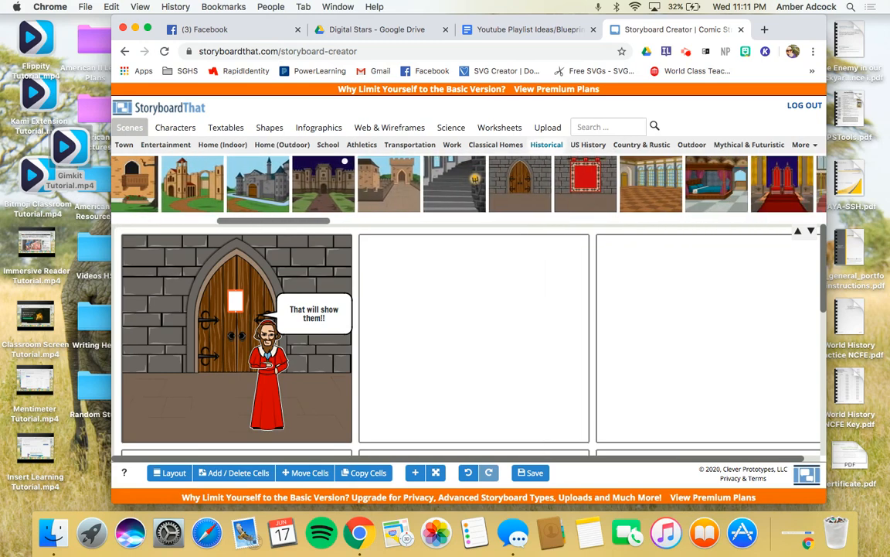
pyautogui.hscroll(3, 470, 183)
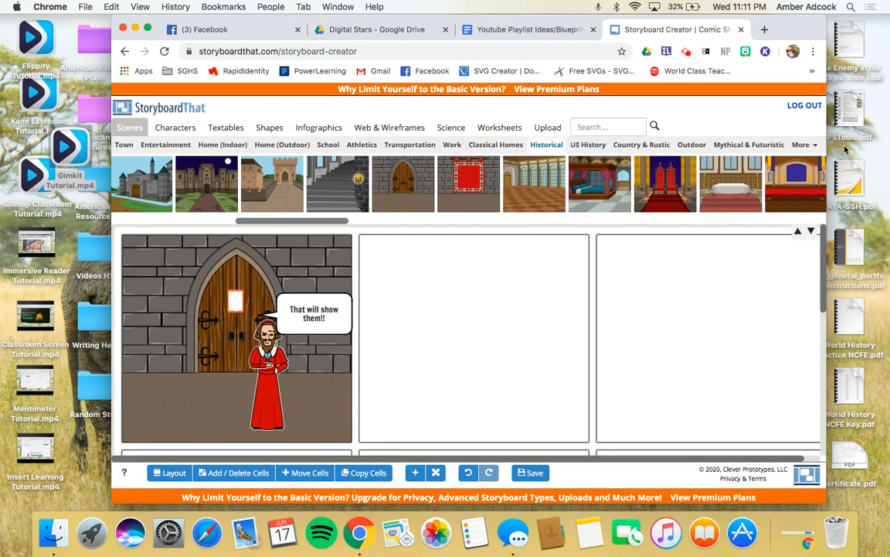
pyautogui.moveTo(646, 174); pyautogui.dragTo(472, 355)
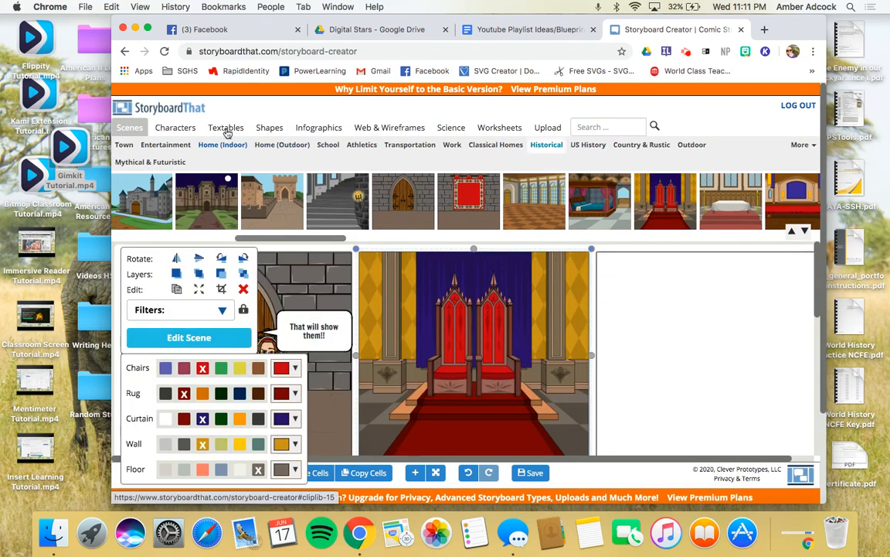
# - Add the armored, helmeted character from the 1600s to 1800s to the throne room, with light peach skin and grey hair
pyautogui.click(166, 129)
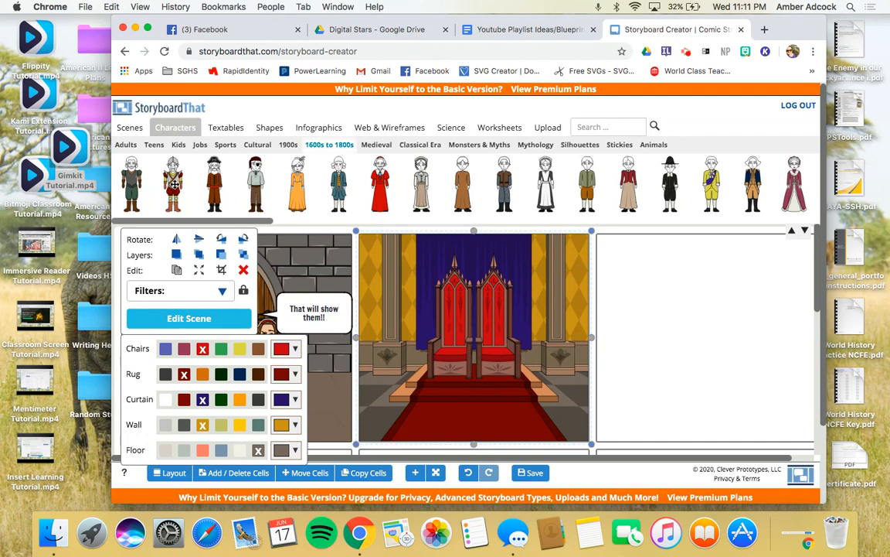
pyautogui.moveTo(173, 184); pyautogui.dragTo(544, 366)
pyautogui.click(671, 378)
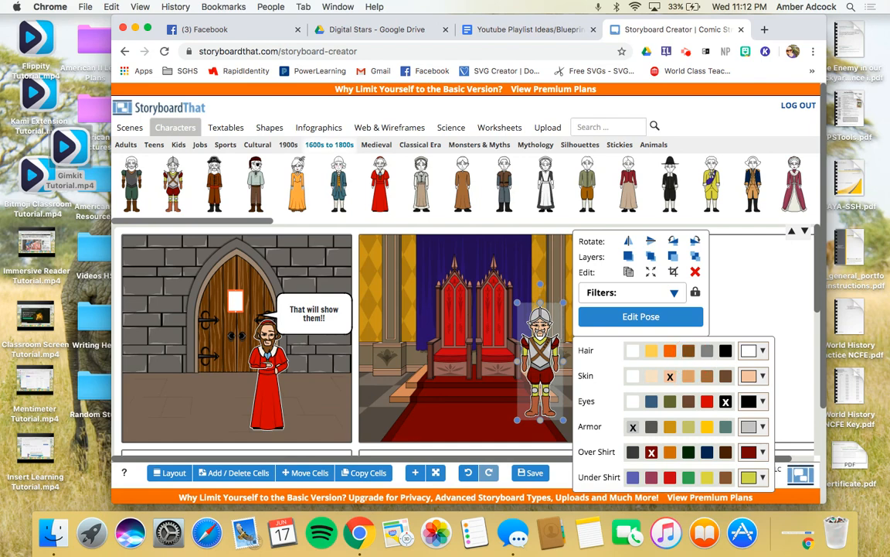
pyautogui.click(708, 351)
# - Move the armored character to the left side of the thrones in the second cell
pyautogui.moveTo(516, 302)
pyautogui.mouseDown()
pyautogui.moveTo(482, 279)
pyautogui.moveTo(501, 295)
pyautogui.mouseUp()
pyautogui.moveTo(562, 298); pyautogui.dragTo(455, 314)
pyautogui.moveTo(432, 373); pyautogui.dragTo(415, 369)
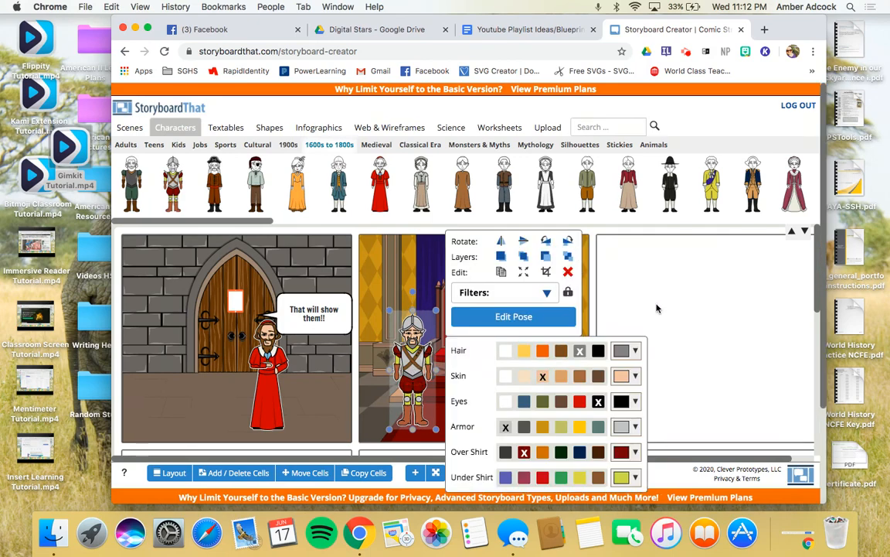
# - Replace the throne room's armored character with a fresh copy standing left of the thrones, with grey hair and light peach skin
pyautogui.click(569, 272)
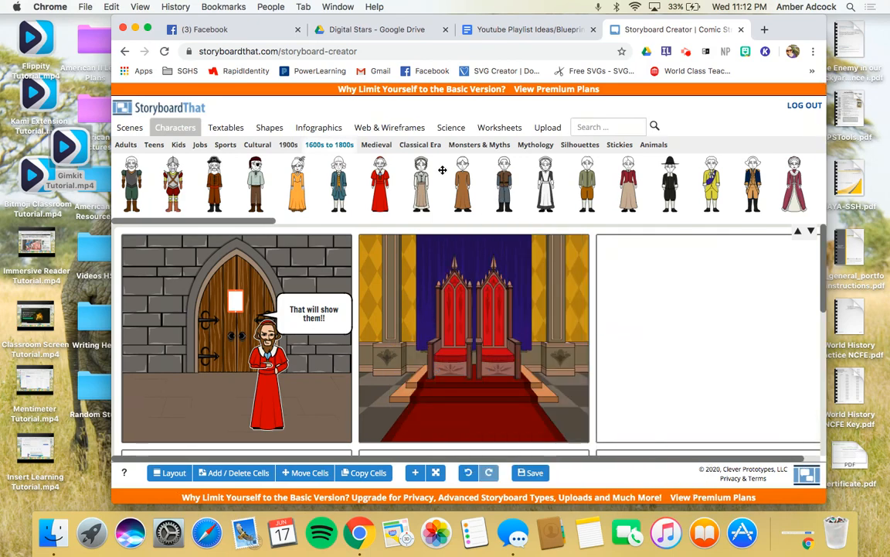
pyautogui.moveTo(178, 177); pyautogui.dragTo(372, 290)
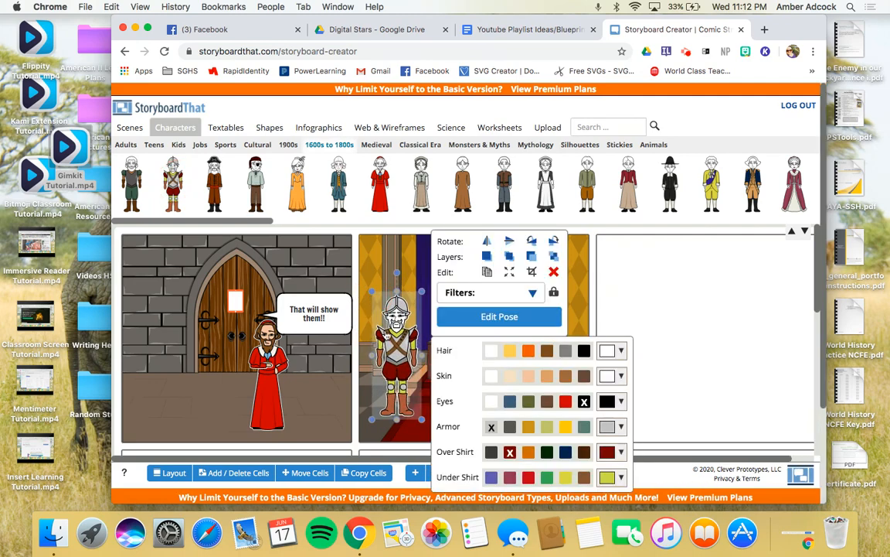
pyautogui.moveTo(387, 334); pyautogui.dragTo(386, 352)
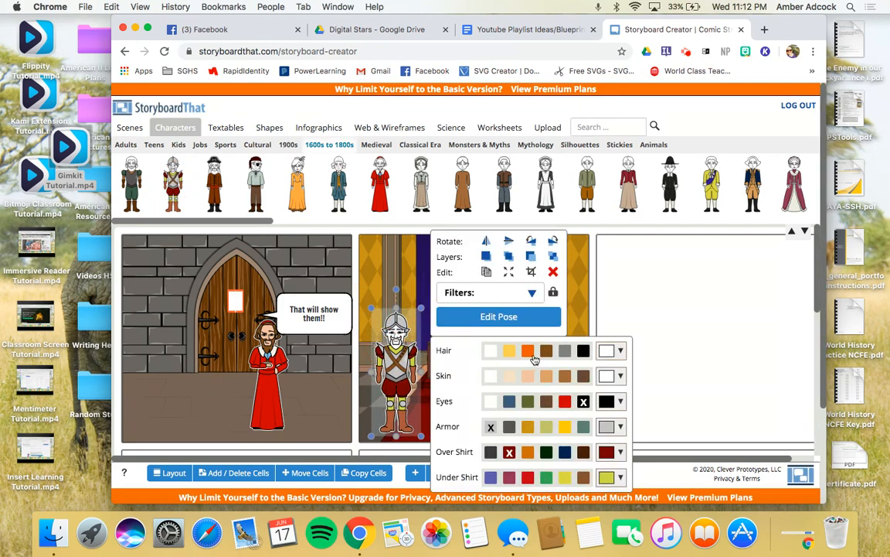
pyautogui.click(565, 351)
pyautogui.click(528, 376)
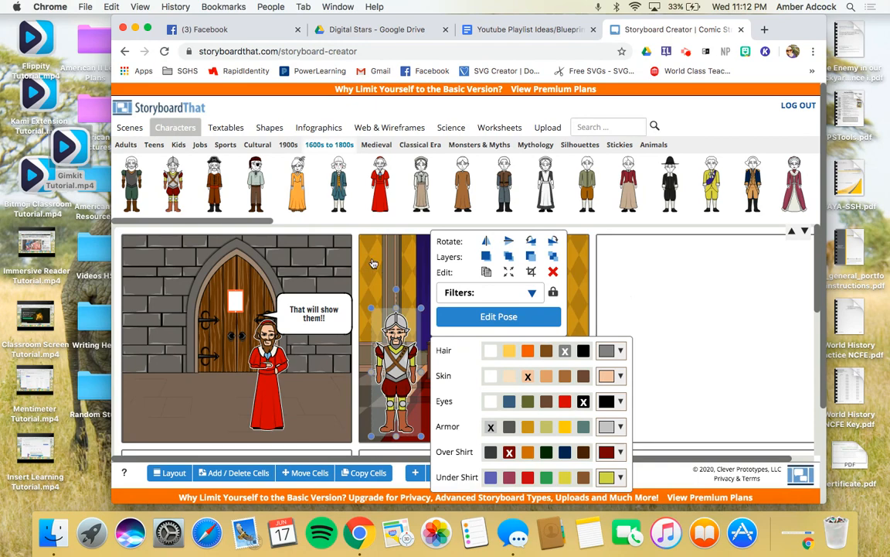
pyautogui.click(590, 280)
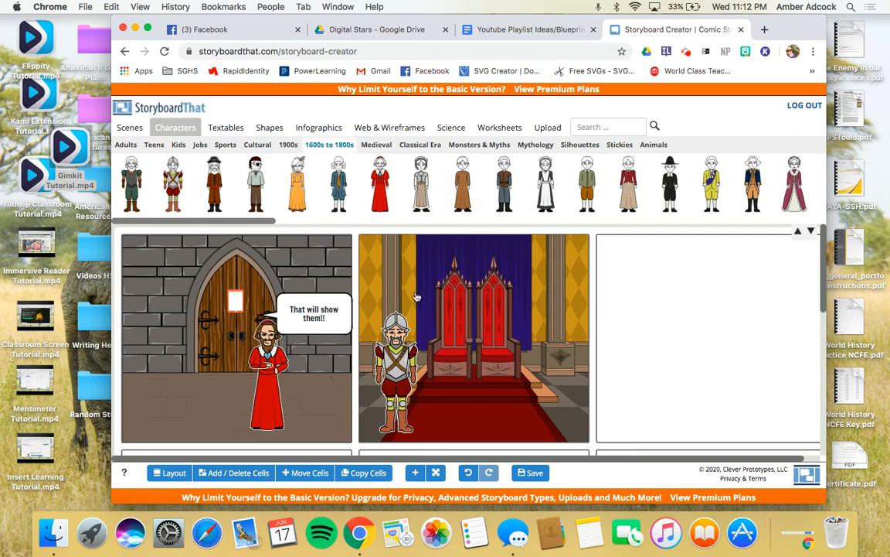
# - Add an oval speech bubble to the throne room reading "I want a divorce!!! My wife has only had a daughter and I NEED a son!"
pyautogui.click(225, 128)
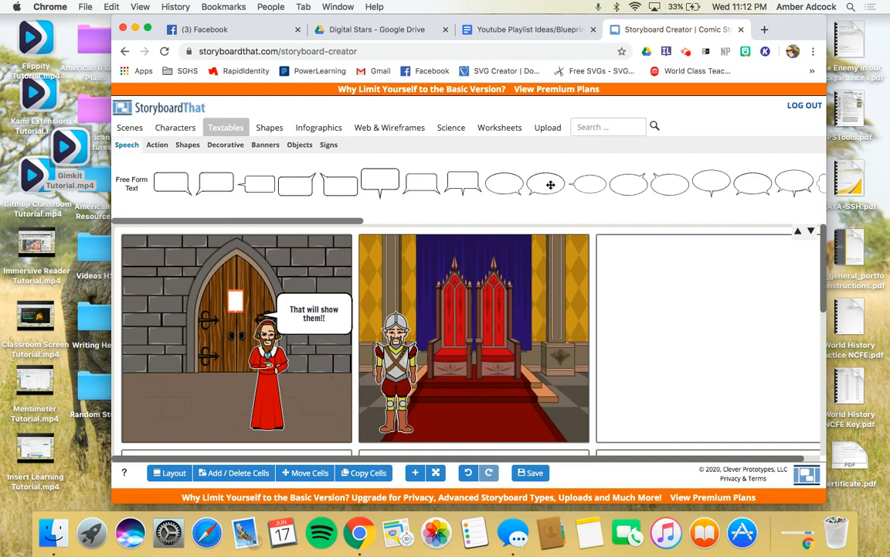
pyautogui.moveTo(551, 184); pyautogui.dragTo(436, 317)
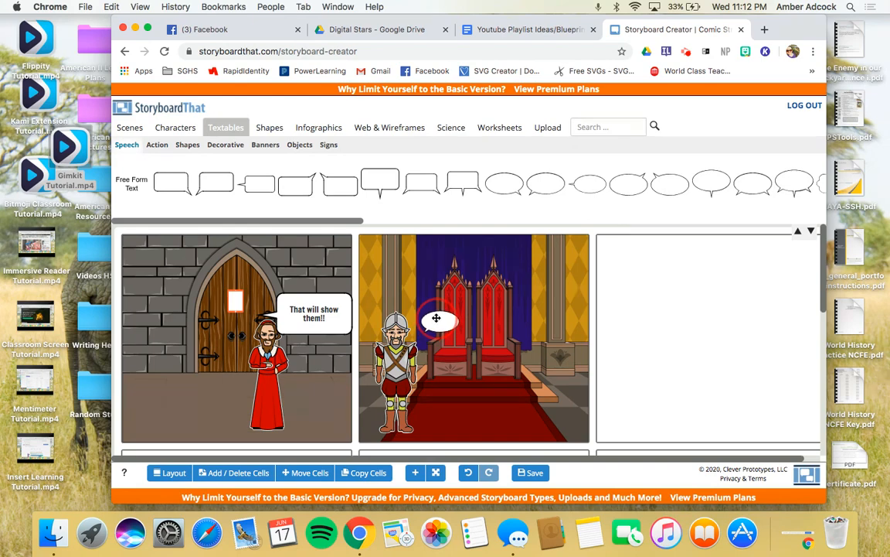
pyautogui.click(435, 315)
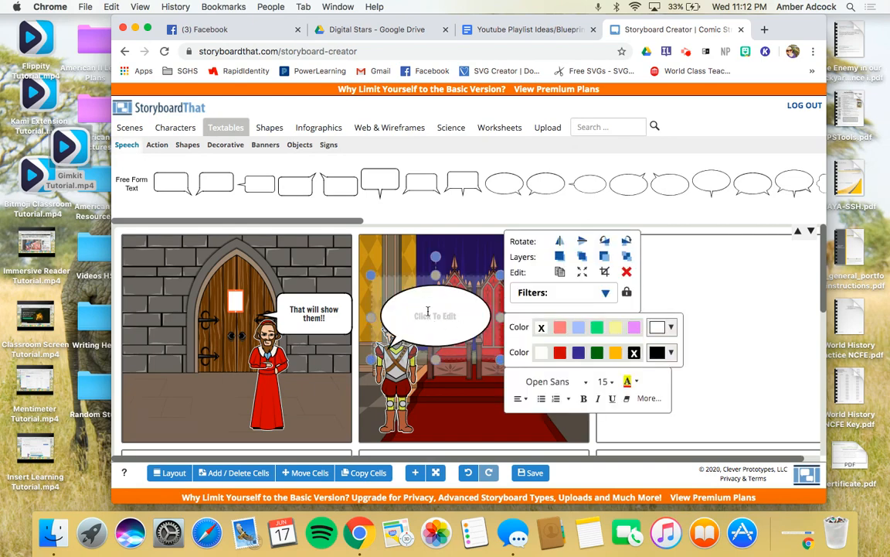
pyautogui.write('I wan')
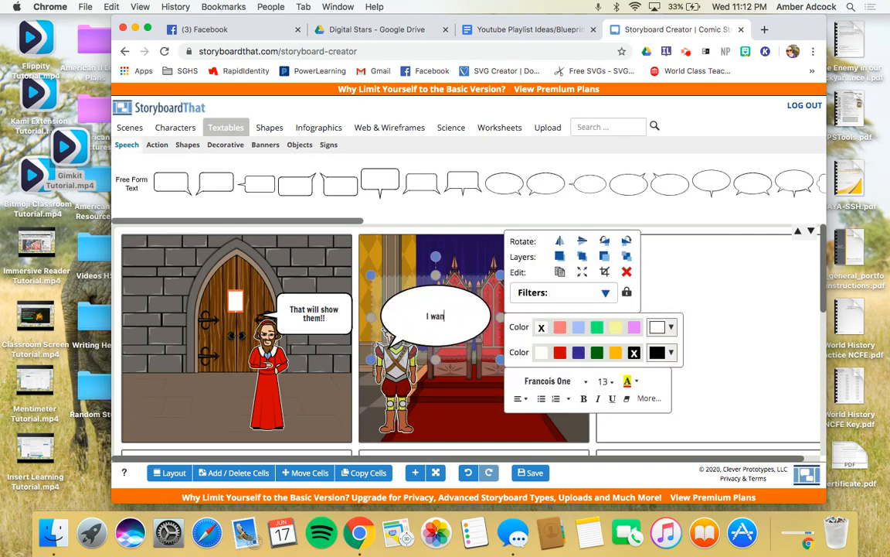
pyautogui.write('t a divorce!!!')
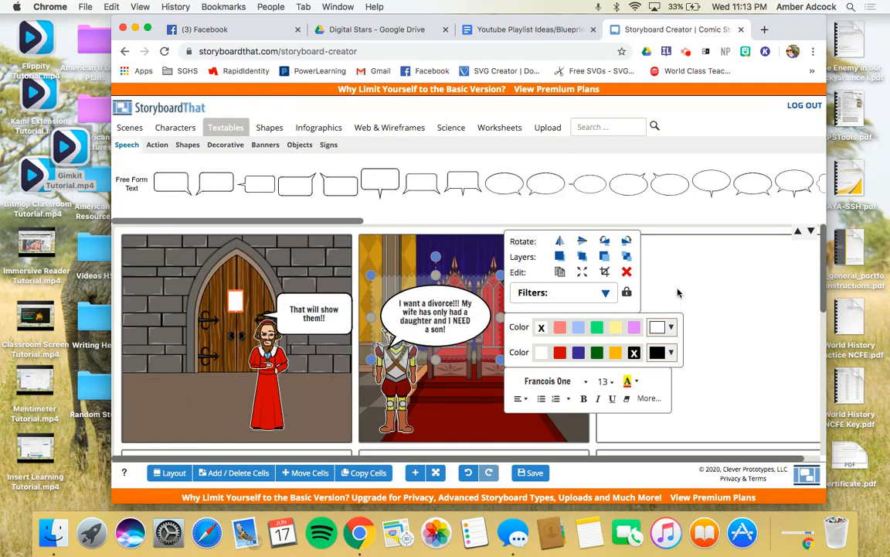
# - Shrink the divorce speech bubble and position it beside the armored character's head, with its tail toward him
pyautogui.click(613, 264)
pyautogui.moveTo(476, 322); pyautogui.dragTo(504, 318)
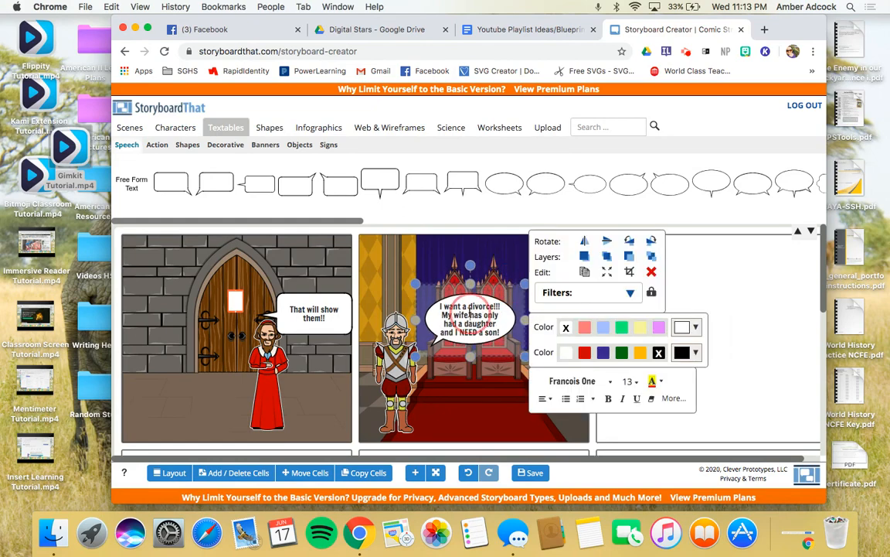
pyautogui.click(458, 392)
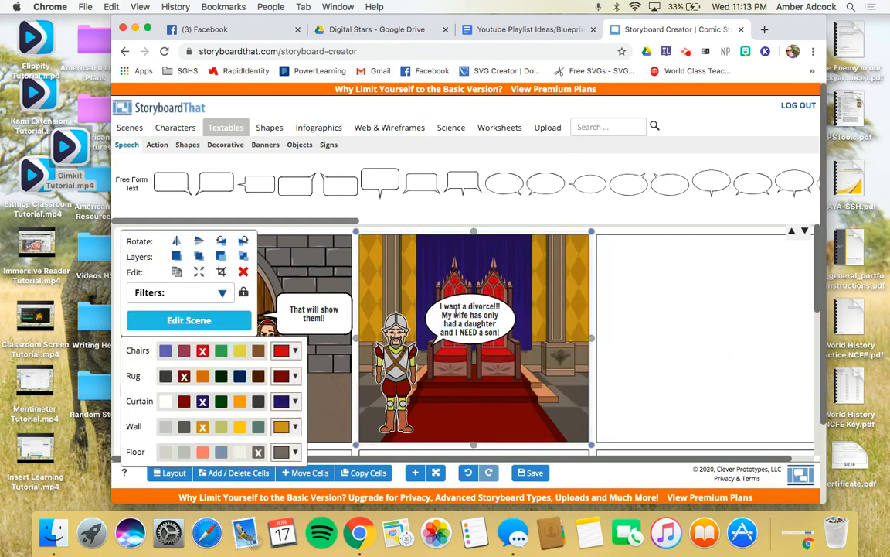
pyautogui.click(632, 346)
# - Switch the storyboard editor to full screen, with the first two illustrated cells in view
pyautogui.scroll(-5, 633, 346)
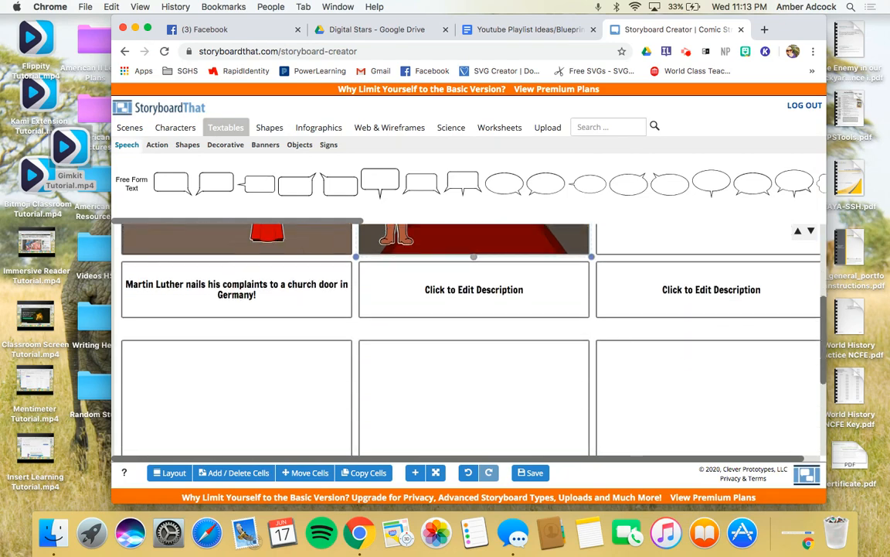
pyautogui.scroll(5, 471, 332)
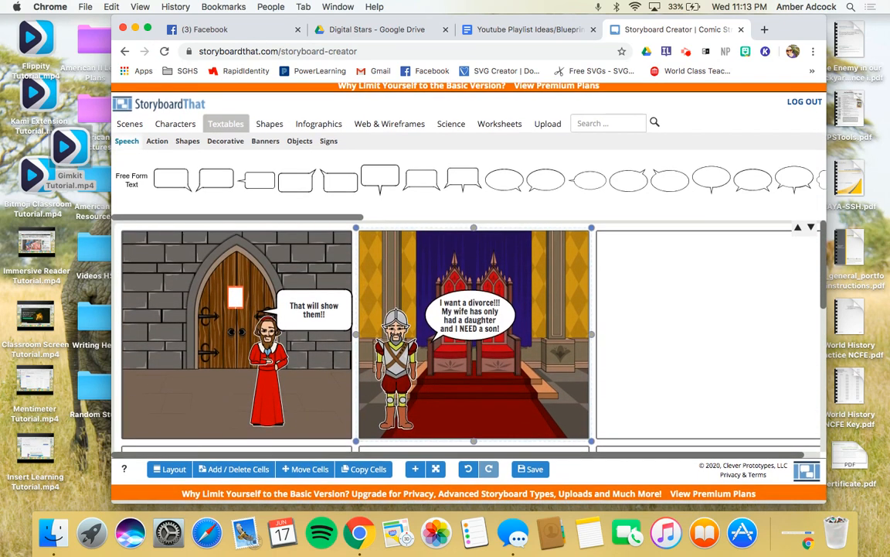
pyautogui.scroll(-2, 722, 254)
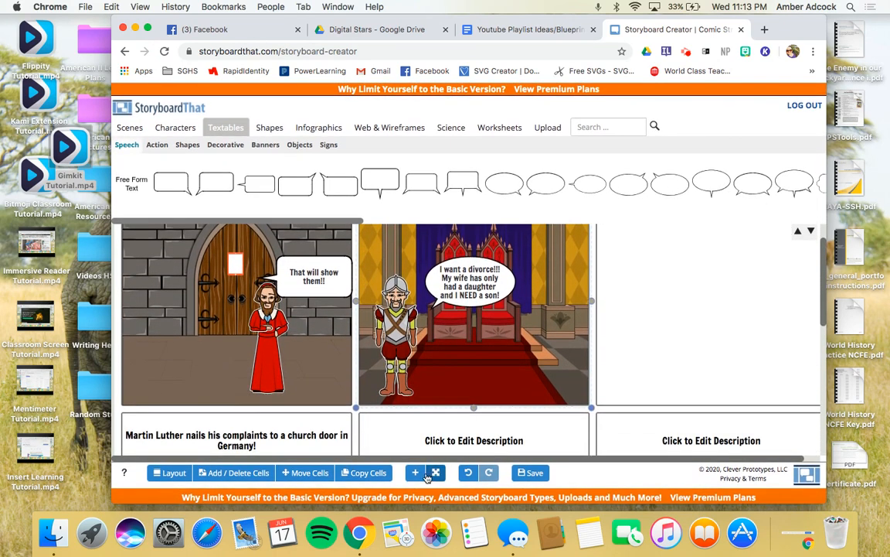
pyautogui.click(435, 472)
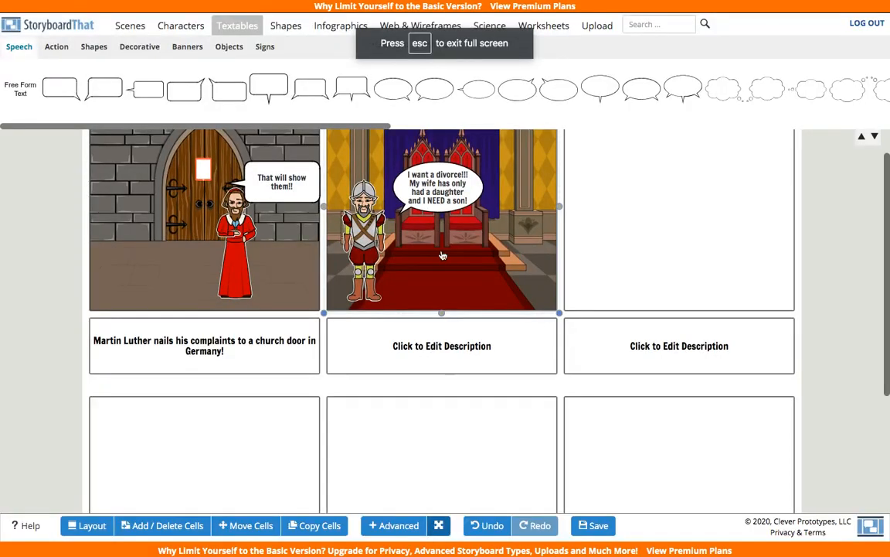
pyautogui.scroll(2, 443, 255)
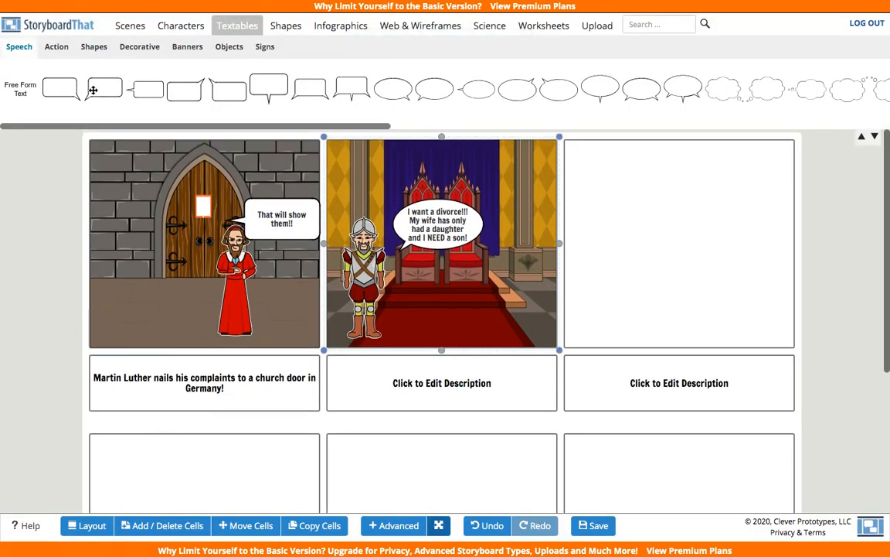
# - Add the POW! action graphic to the first cell and shrink it to fit on the stone wall left of the door
pyautogui.click(51, 48)
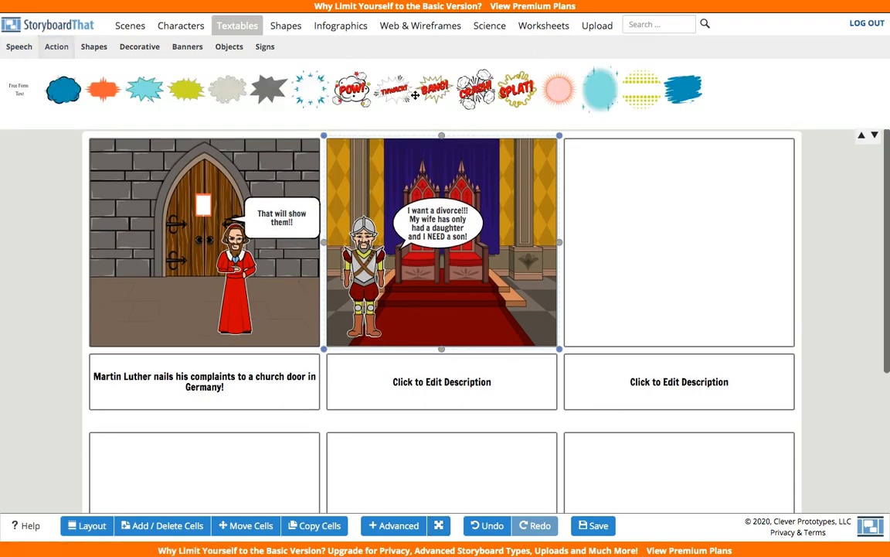
pyautogui.moveTo(350, 91); pyautogui.dragTo(147, 187)
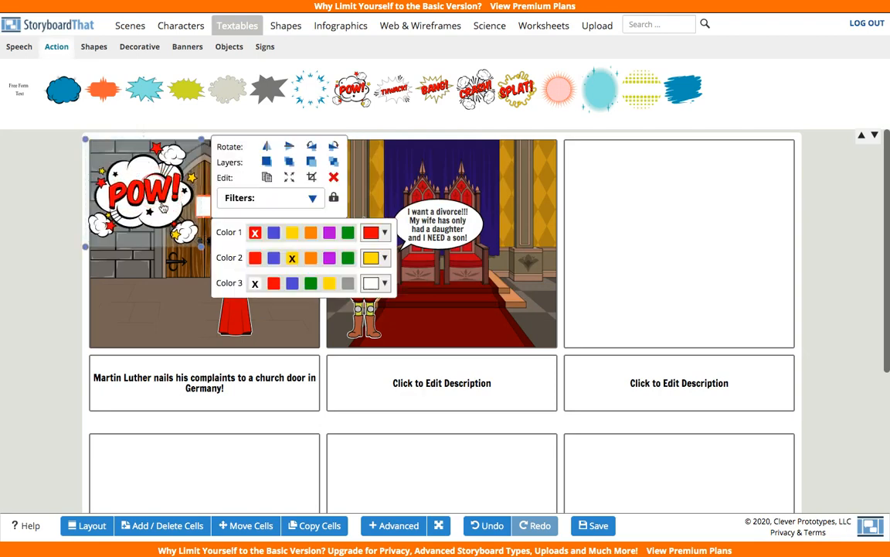
pyautogui.moveTo(203, 247); pyautogui.dragTo(176, 221)
pyautogui.moveTo(141, 191); pyautogui.dragTo(145, 203)
pyautogui.moveTo(176, 232); pyautogui.dragTo(163, 222)
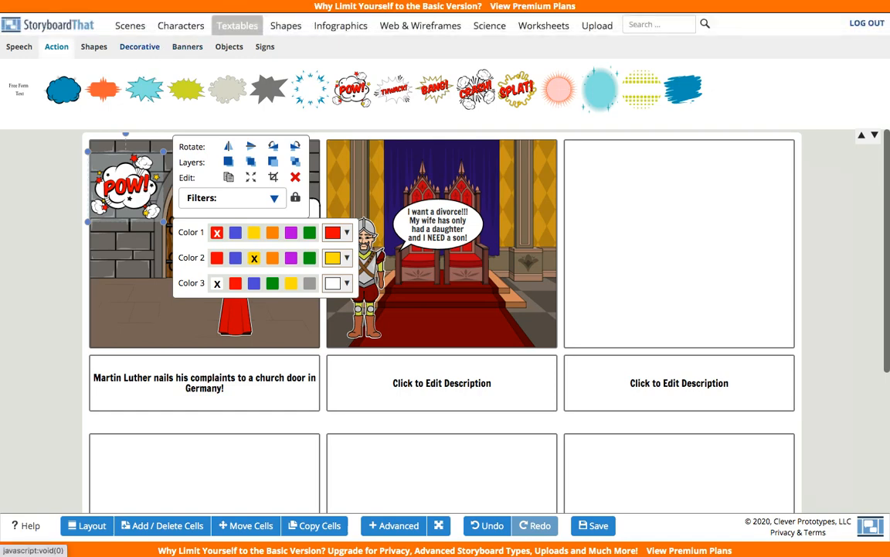
# - Browse the decorative, shape and object textables, and delete the orange-bordered paper from the church door
pyautogui.click(127, 44)
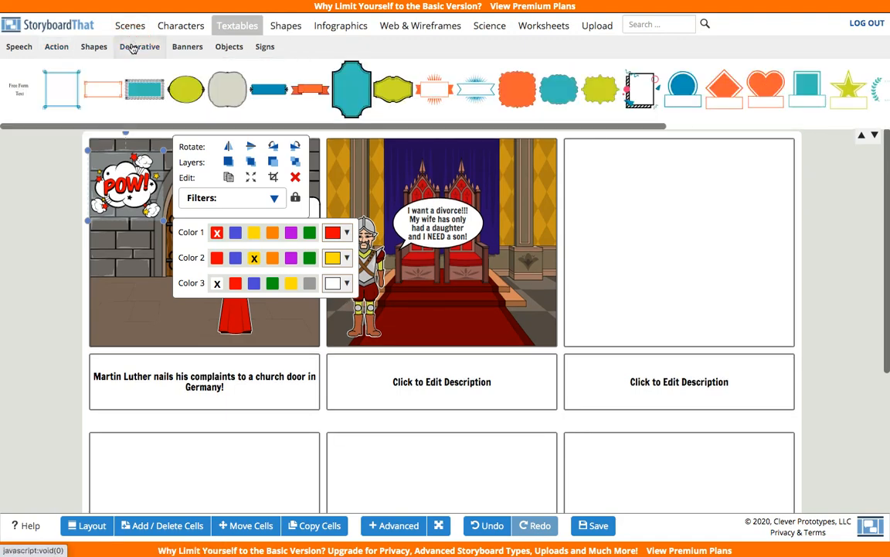
pyautogui.click(94, 48)
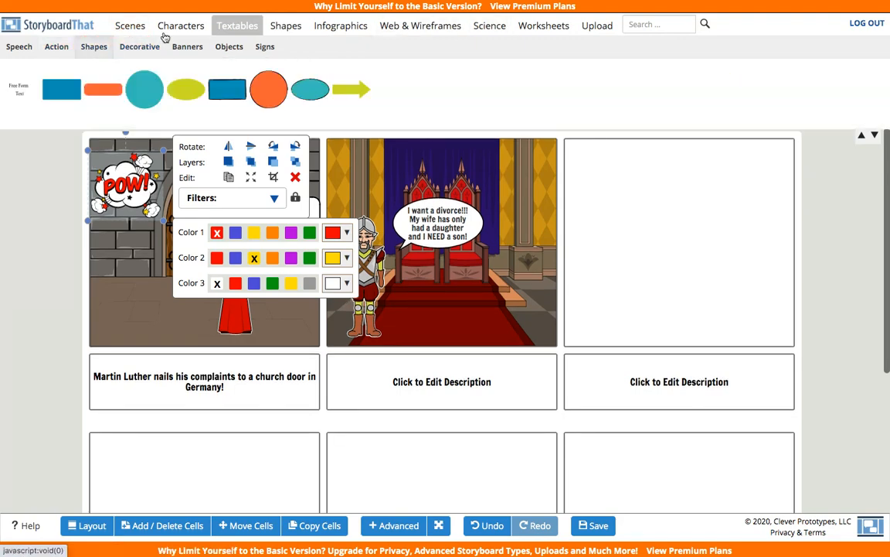
pyautogui.click(186, 49)
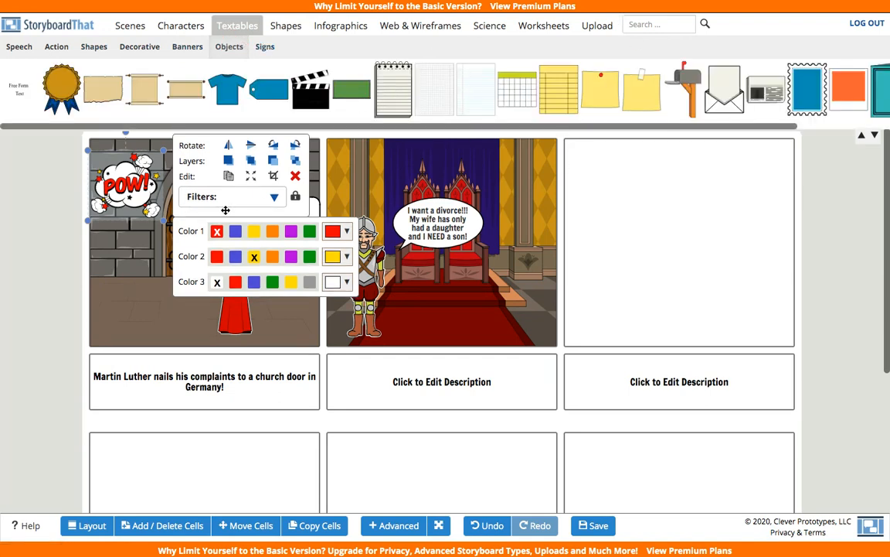
pyautogui.click(174, 305)
pyautogui.click(205, 203)
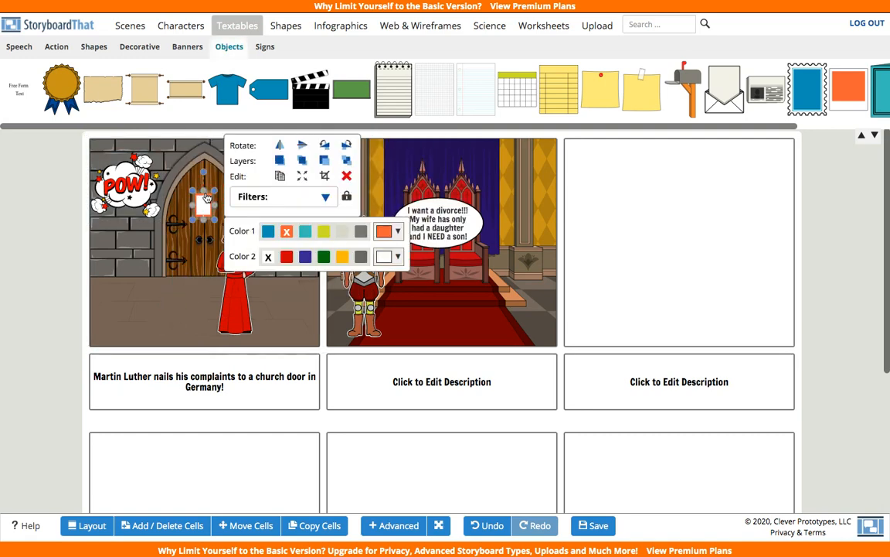
pyautogui.click(347, 177)
# - Place the lined spiral notepad over the church door in the first cell and open its text for editing
pyautogui.hscroll(2, 789, 110)
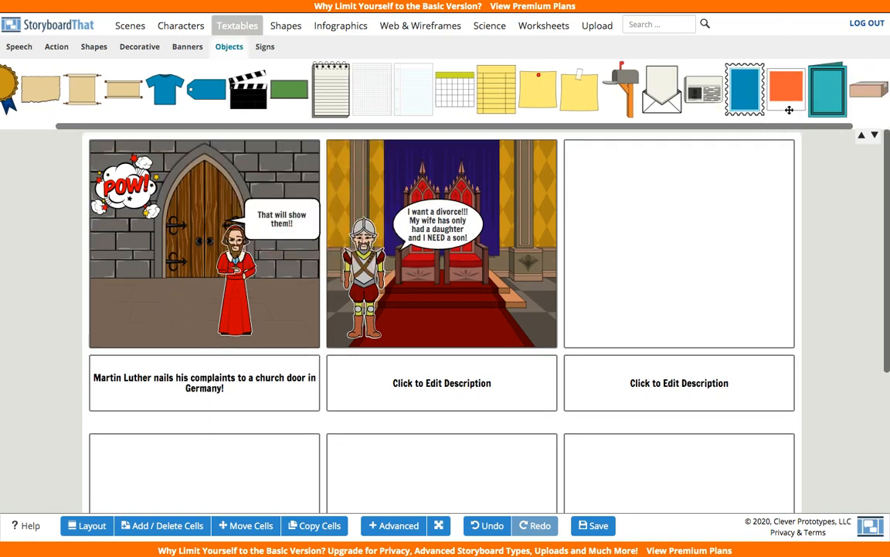
pyautogui.hscroll(-1, 360, 97)
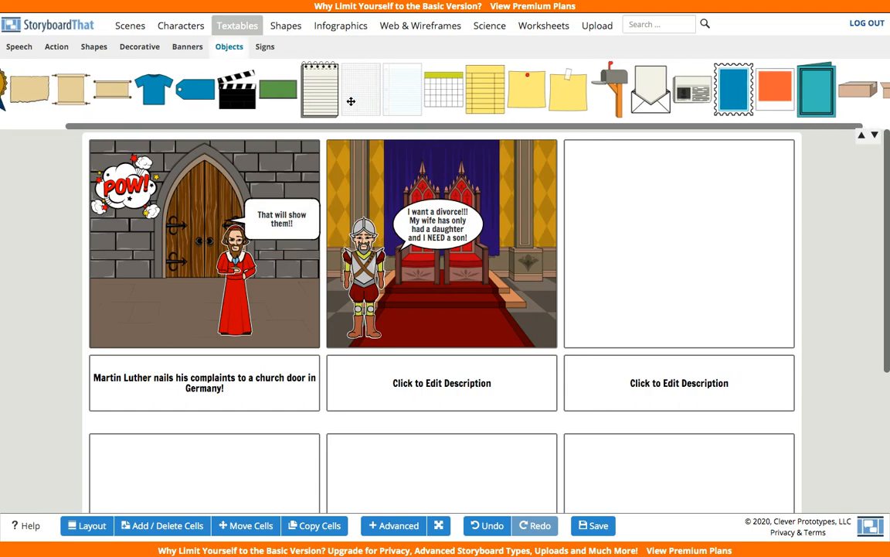
pyautogui.moveTo(324, 87); pyautogui.dragTo(201, 194)
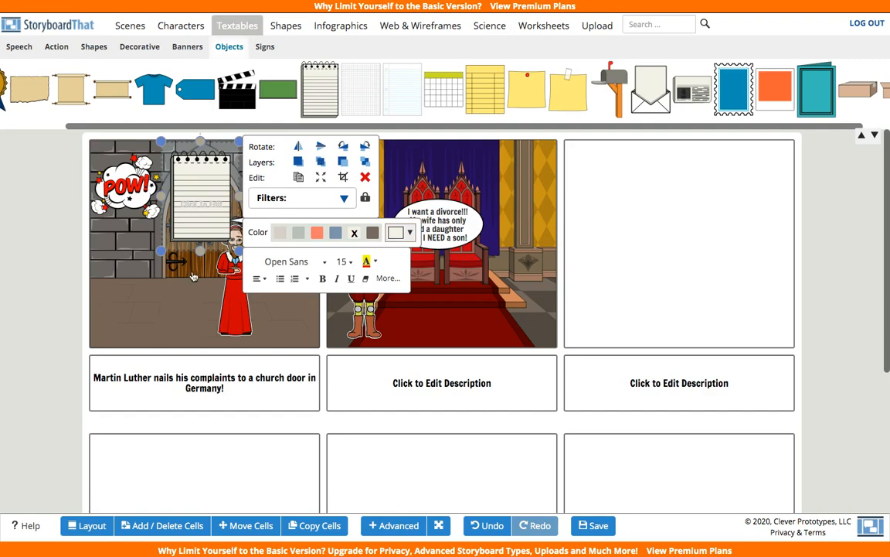
pyautogui.click(175, 154)
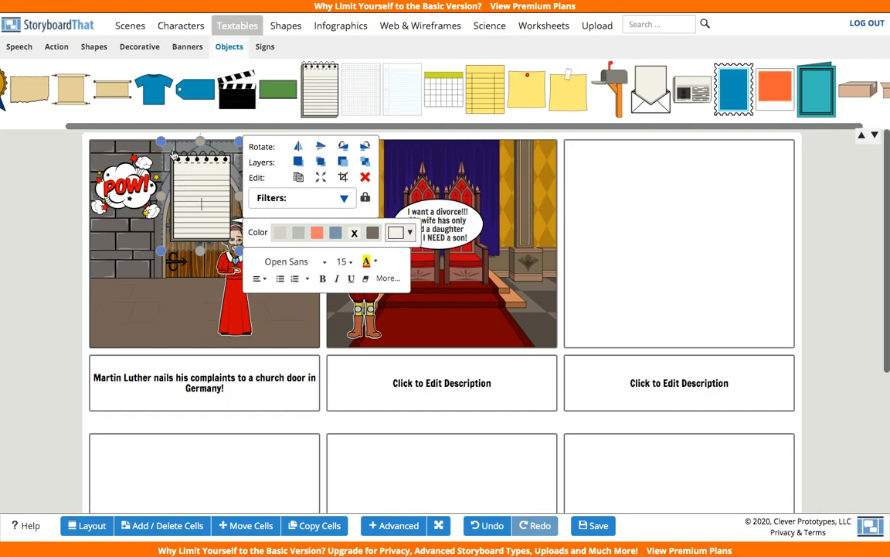
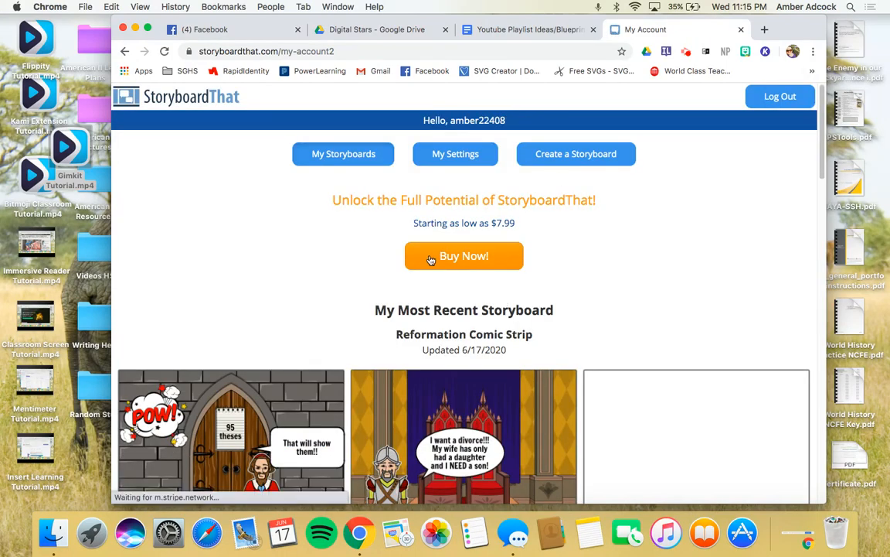
# - Preview the Reformation Comic Strip in the single-page Storyboard & Text print format without printing, and examine its description and text sections
pyautogui.scroll(-10, 610, 227)
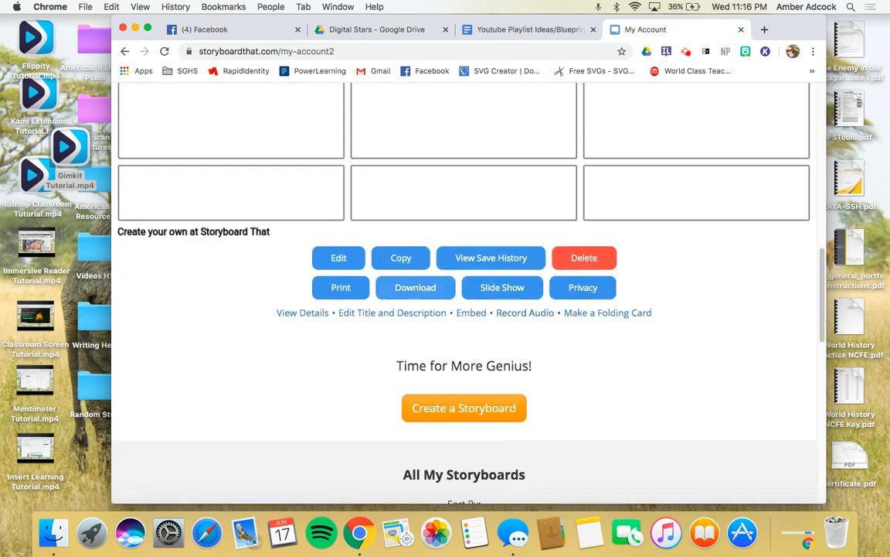
pyautogui.click(341, 286)
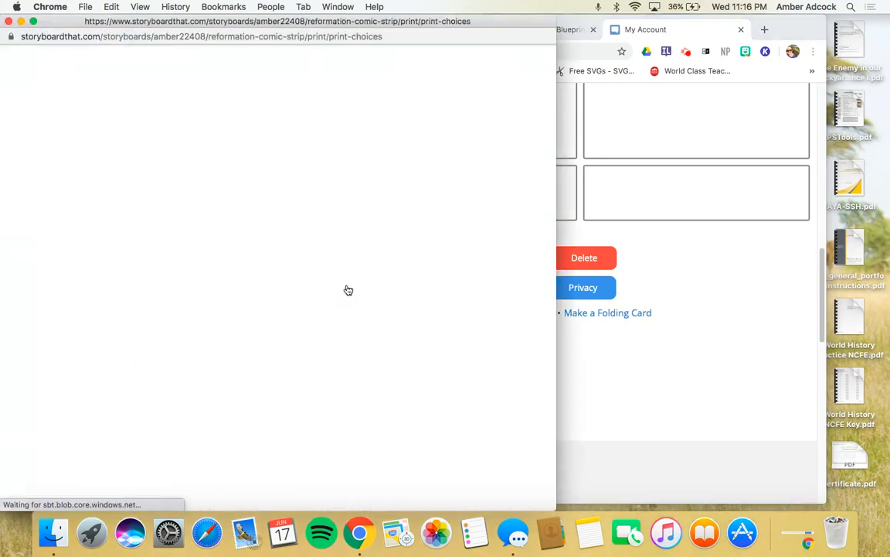
pyautogui.scroll(-2, 290, 293)
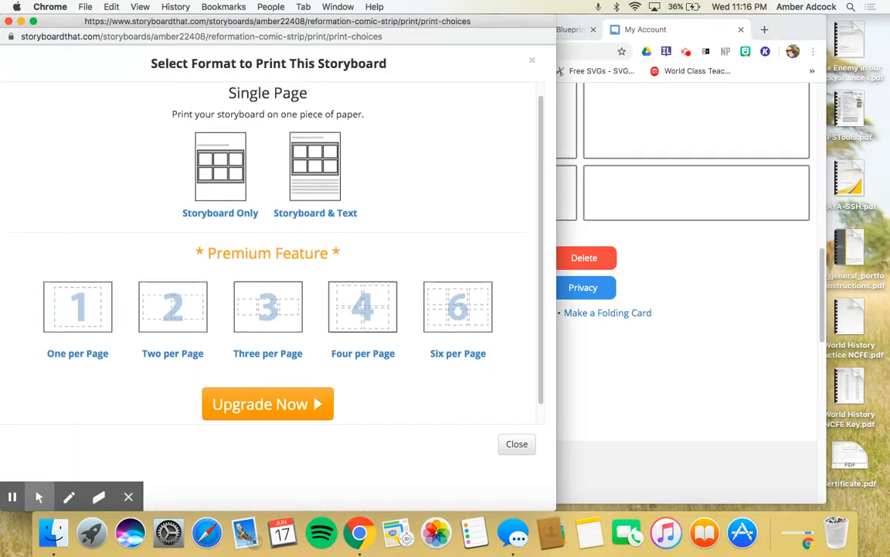
pyautogui.click(303, 181)
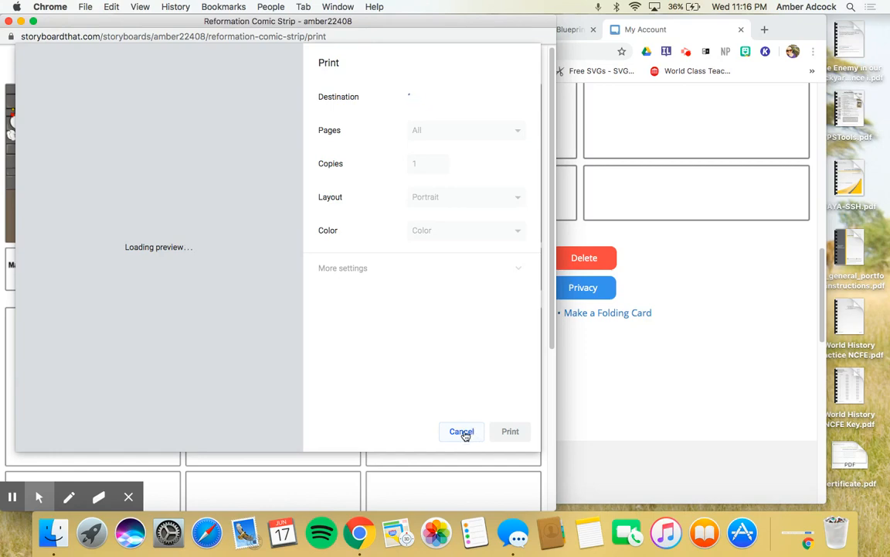
pyautogui.click(466, 433)
pyautogui.scroll(-5, 220, 225)
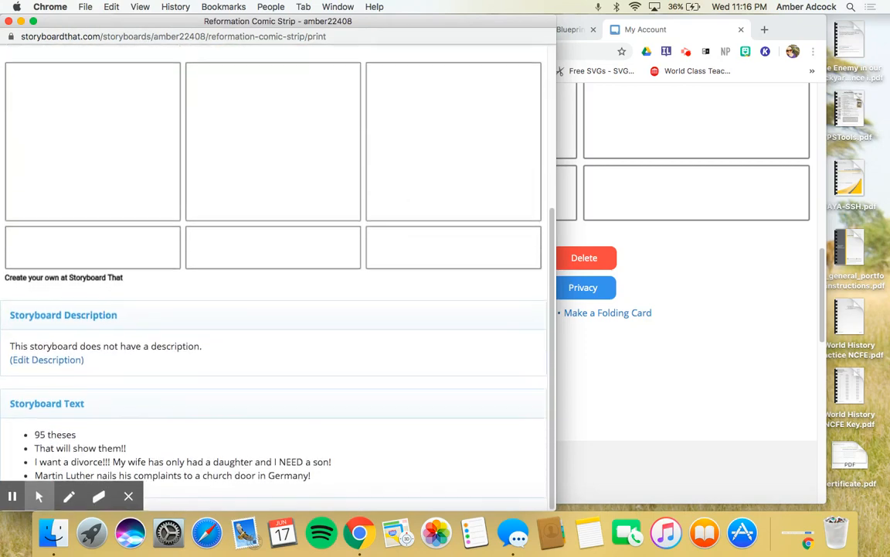
pyautogui.scroll(5, 187, 281)
pyautogui.scroll(-5, 187, 281)
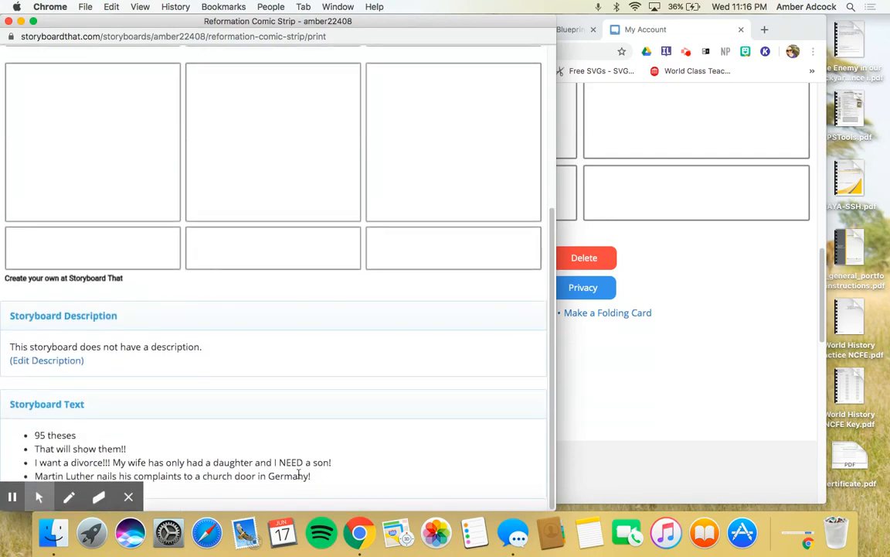
# - Review the Storyboard & Text print page from the comic cells down to the storyboard text, and close the print window
pyautogui.scroll(5, 269, 437)
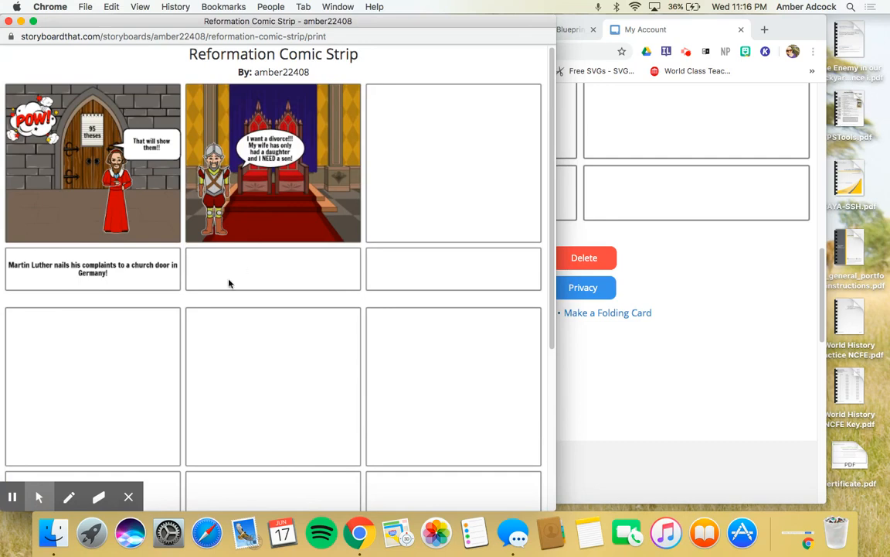
pyautogui.scroll(-5, 229, 283)
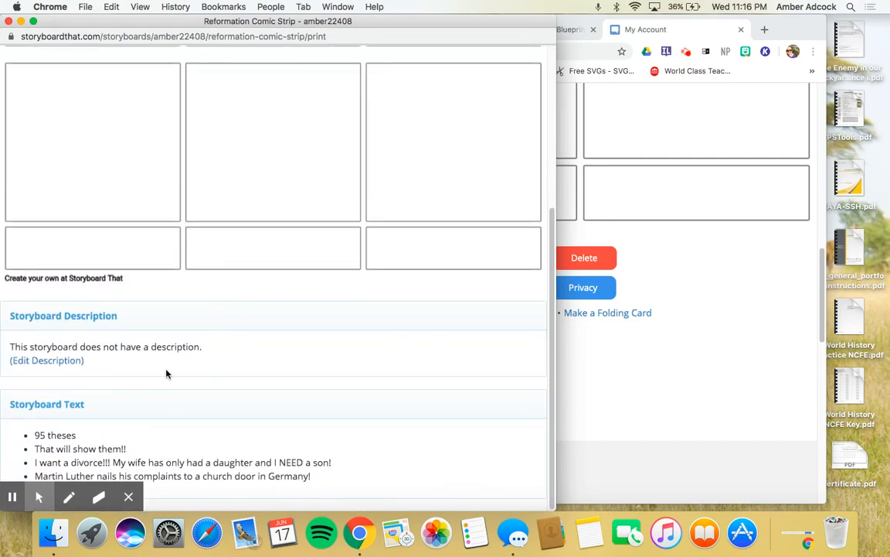
pyautogui.scroll(3, 193, 440)
pyautogui.scroll(-3, 192, 441)
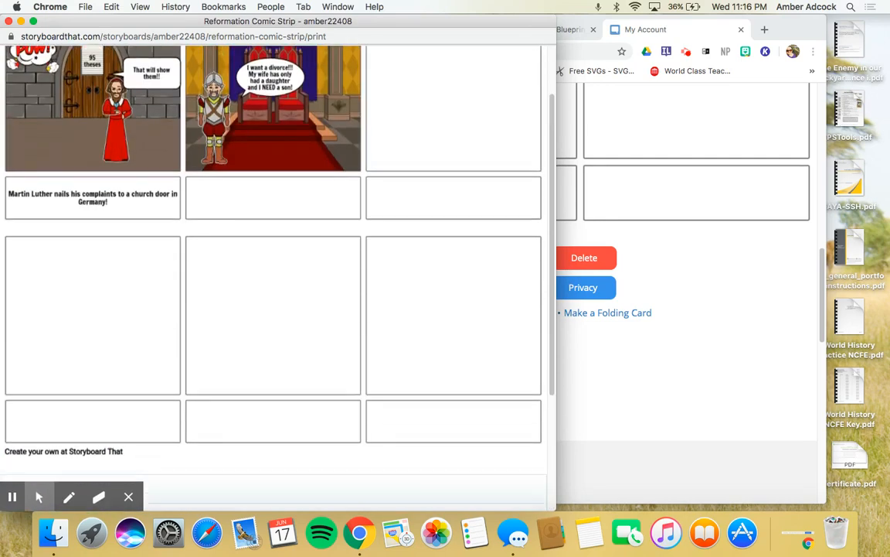
pyautogui.scroll(5, 207, 281)
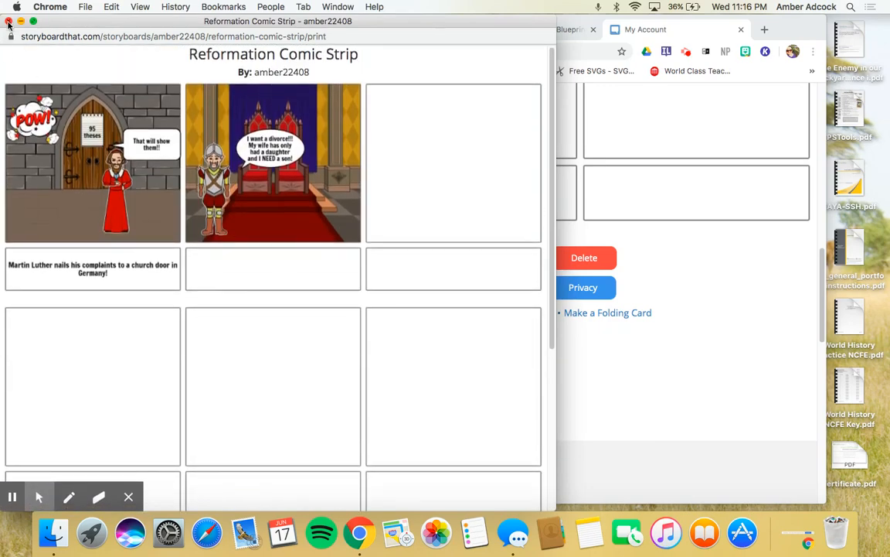
pyautogui.moveTo(309, 72); pyautogui.dragTo(255, 73)
pyautogui.click(301, 71)
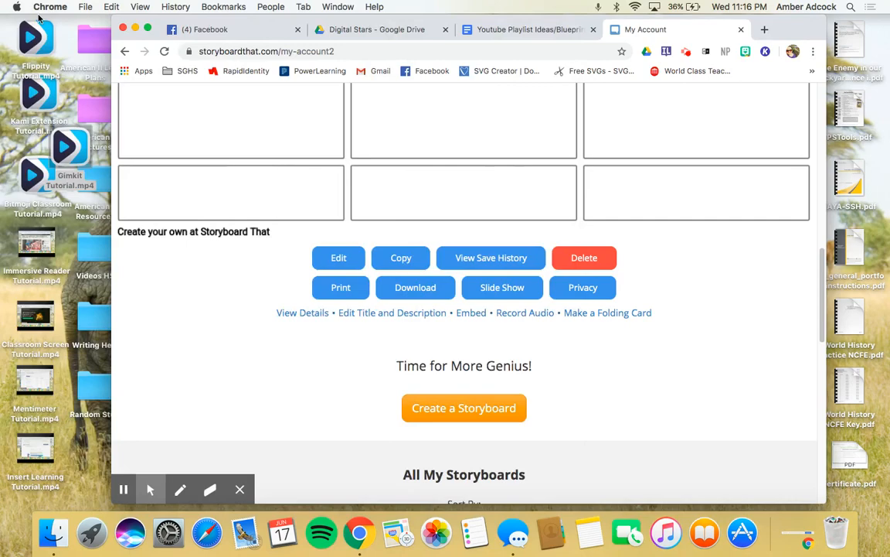
pyautogui.click(8, 22)
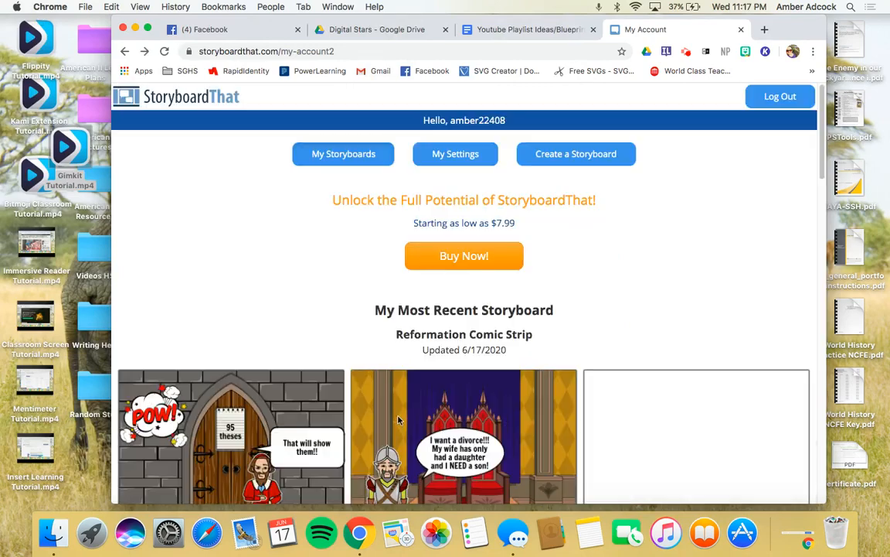
# - Play the Reformation Comic Strip as a slide show, step forward and back through its slides, and close it
pyautogui.scroll(-8, 399, 420)
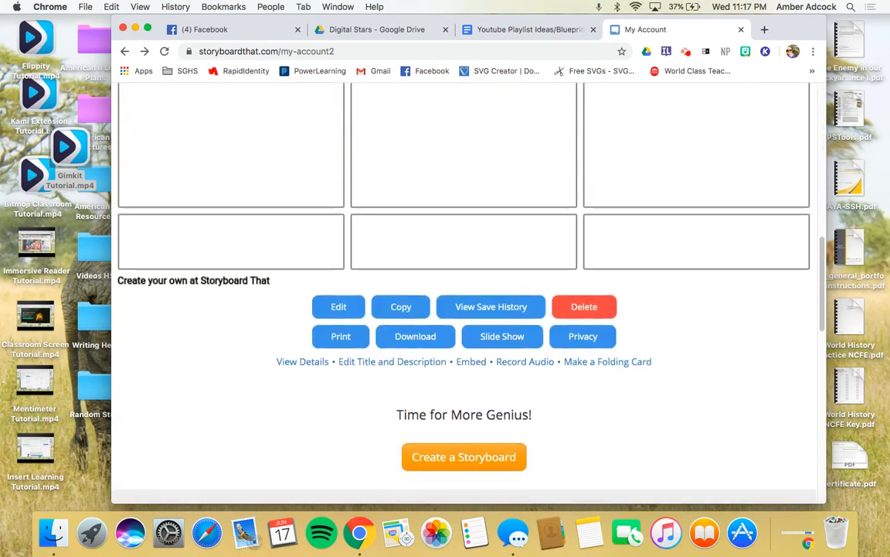
pyautogui.scroll(5, 647, 290)
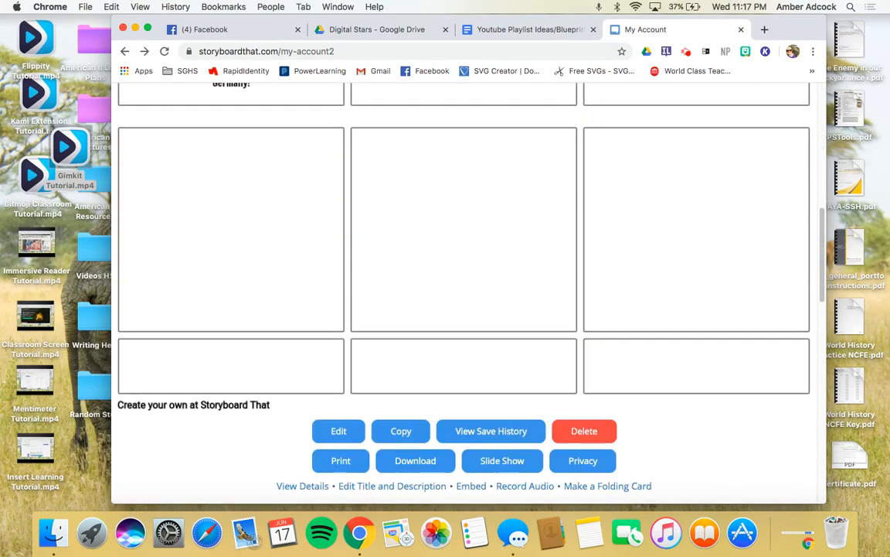
pyautogui.scroll(5, 539, 246)
pyautogui.scroll(-8, 539, 246)
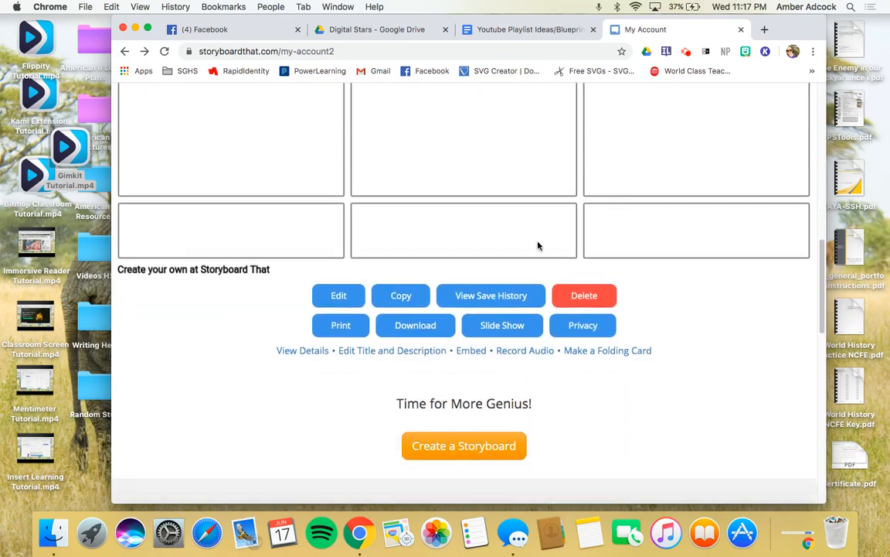
pyautogui.click(504, 324)
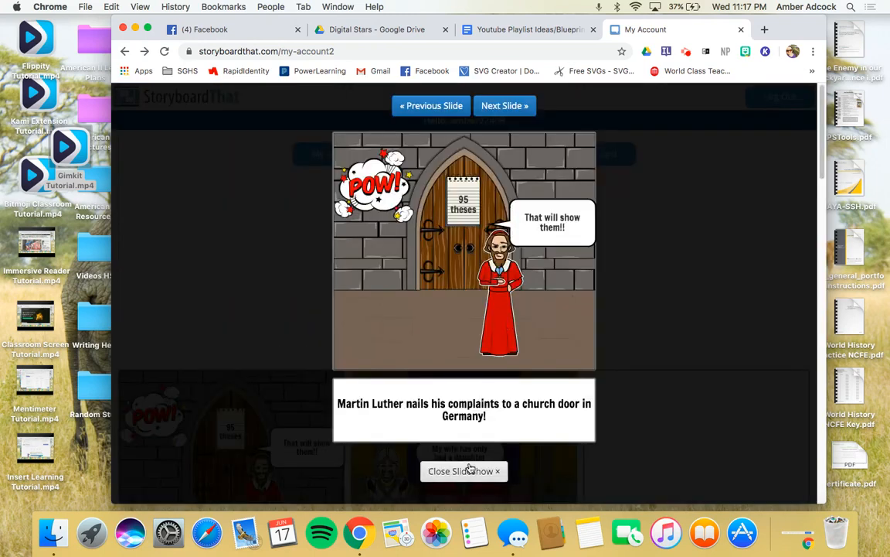
pyautogui.click(500, 108)
pyautogui.click(501, 109)
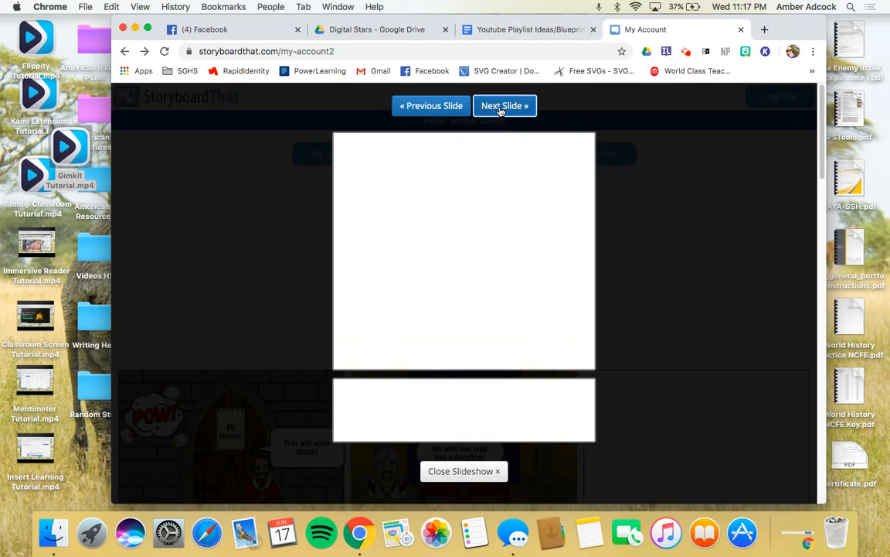
pyautogui.click(425, 109)
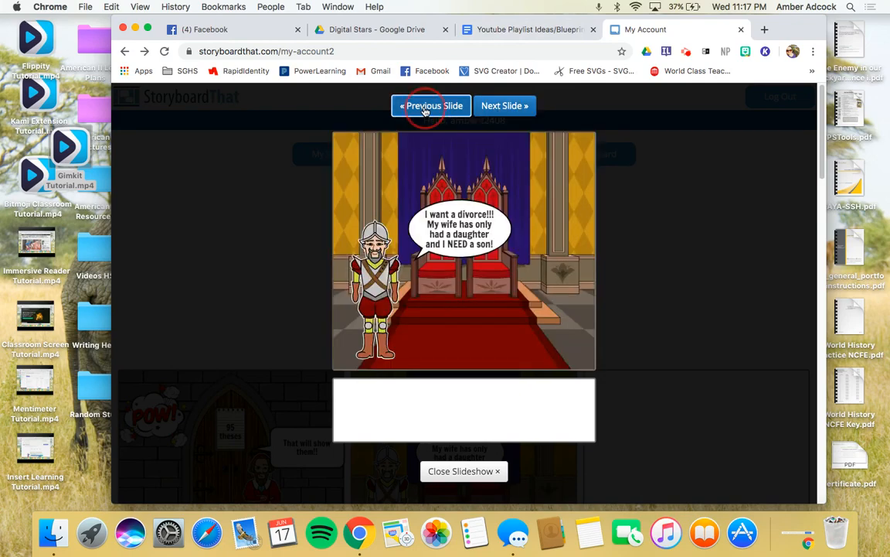
pyautogui.click(425, 109)
pyautogui.click(463, 470)
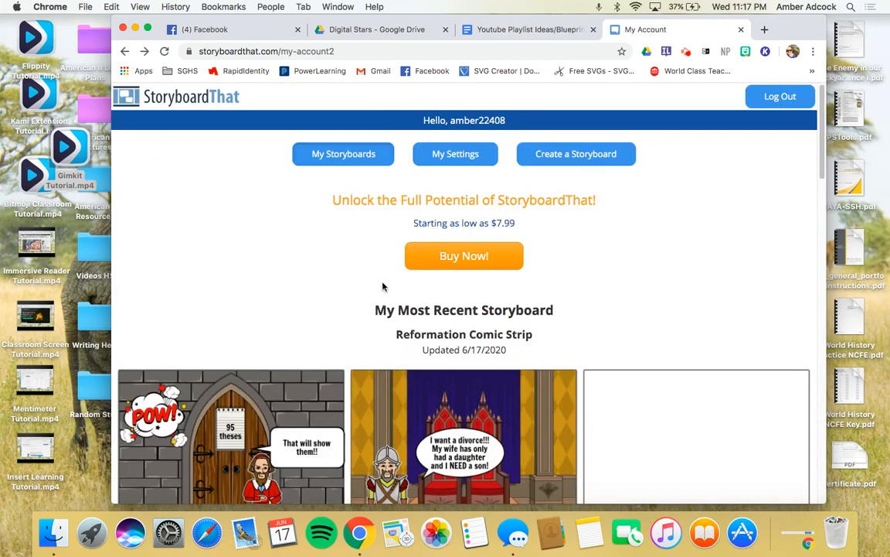
# - Open the download options for the Reformation Comic Strip and examine the formats from Image Pack to Animated GIF
pyautogui.scroll(-6, 384, 288)
pyautogui.scroll(-2, 418, 203)
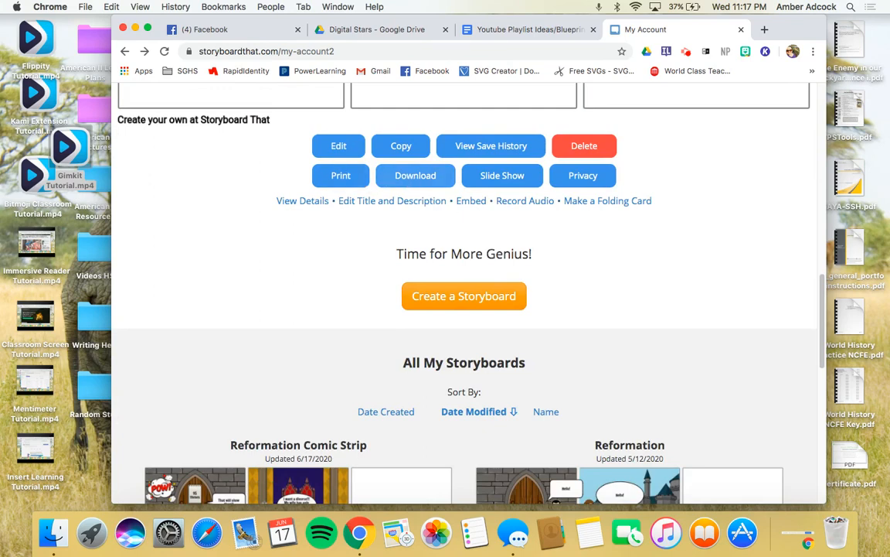
pyautogui.click(410, 176)
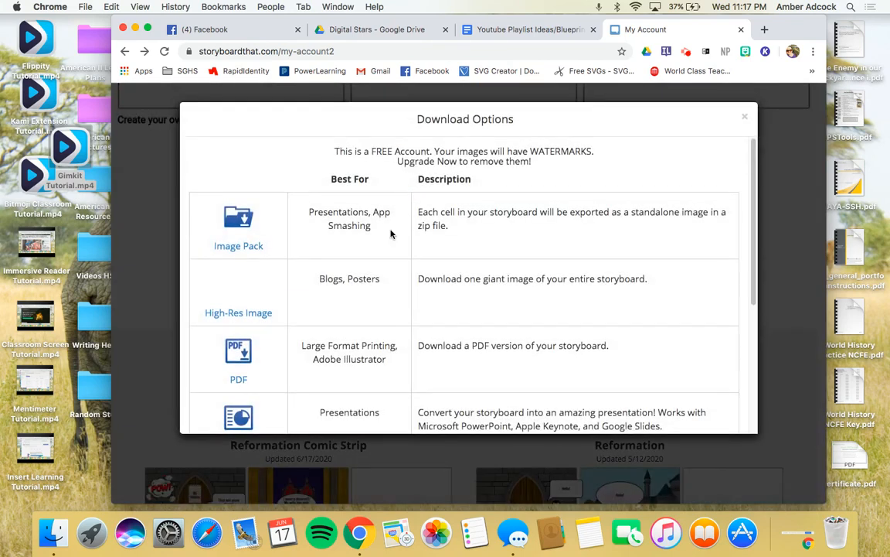
pyautogui.scroll(-5, 396, 278)
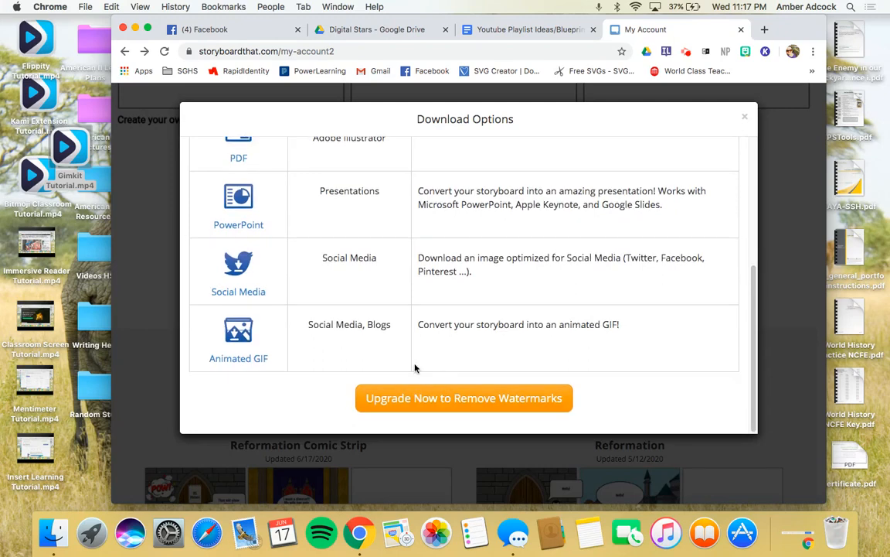
pyautogui.scroll(5, 396, 319)
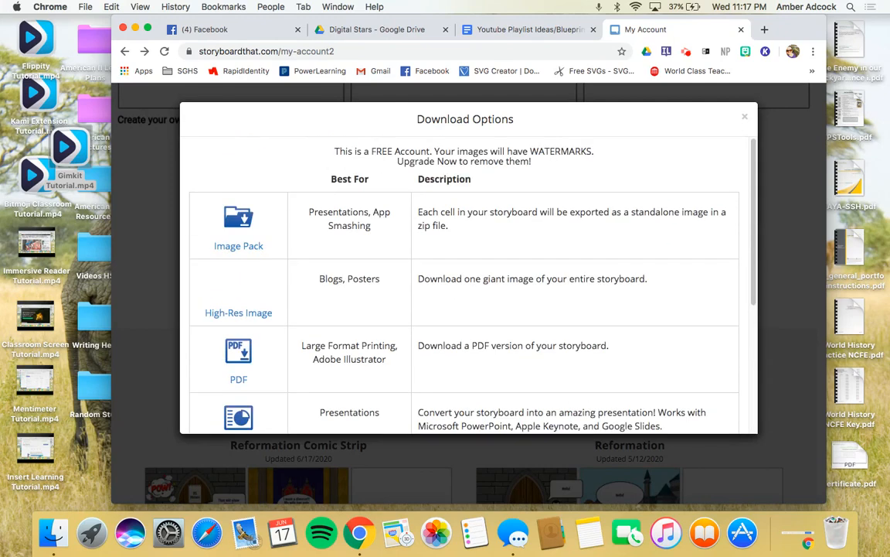
pyautogui.scroll(-4, 463, 286)
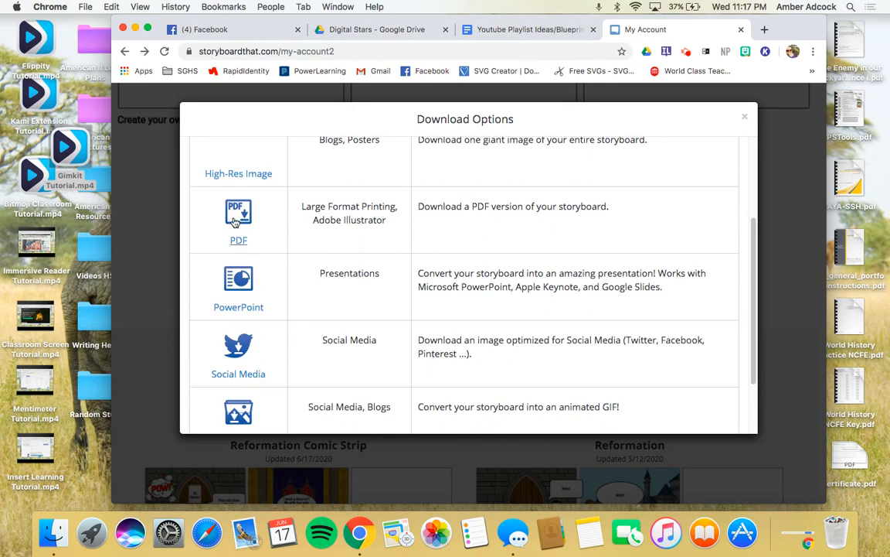
pyautogui.scroll(-2, 239, 218)
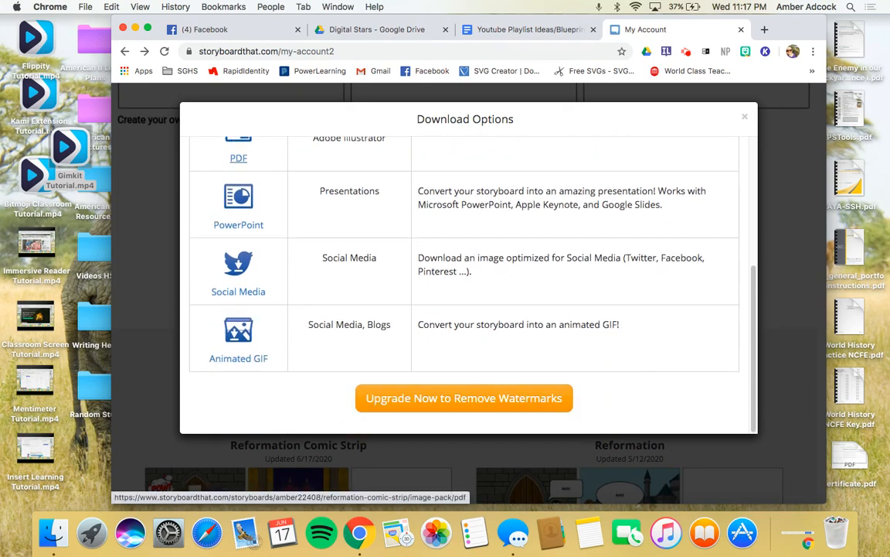
pyautogui.scroll(5, 239, 218)
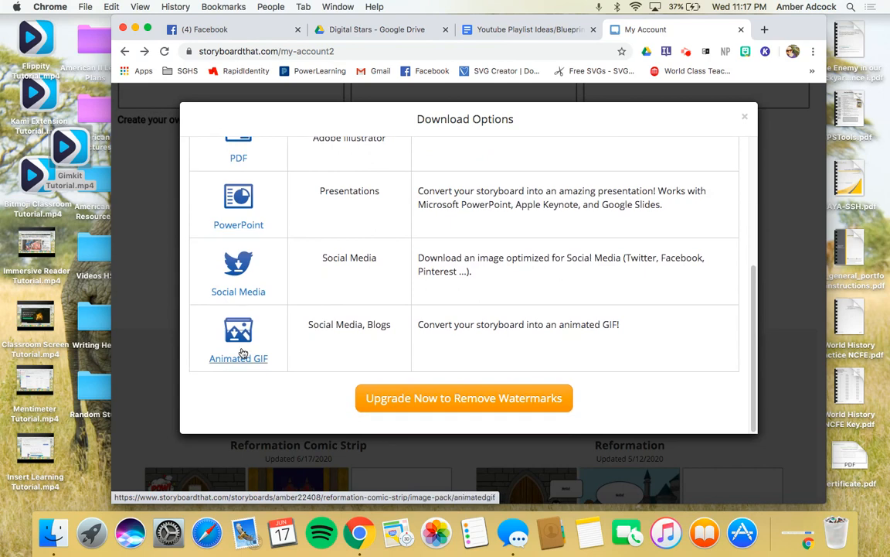
pyautogui.scroll(2, 236, 235)
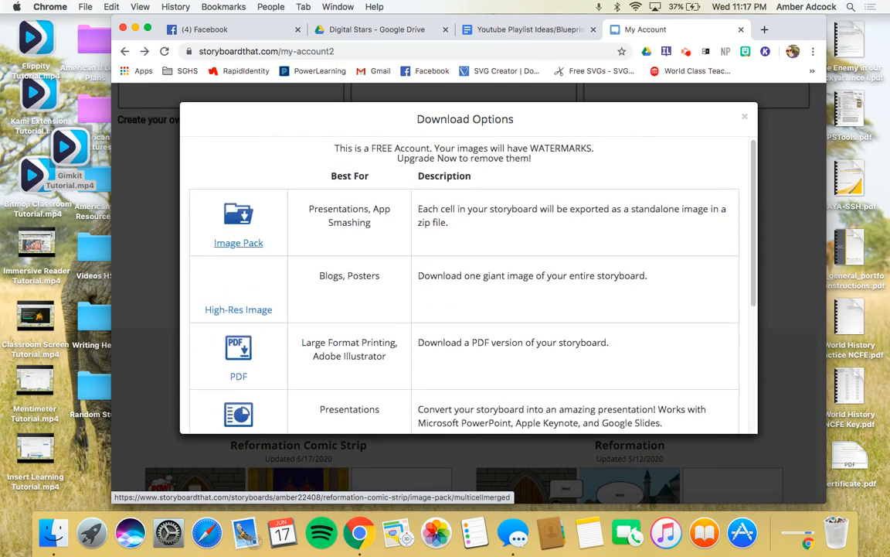
# - Download the Reformation Comic Strip as an Image Pack and extract the downloaded zip file
pyautogui.click(226, 241)
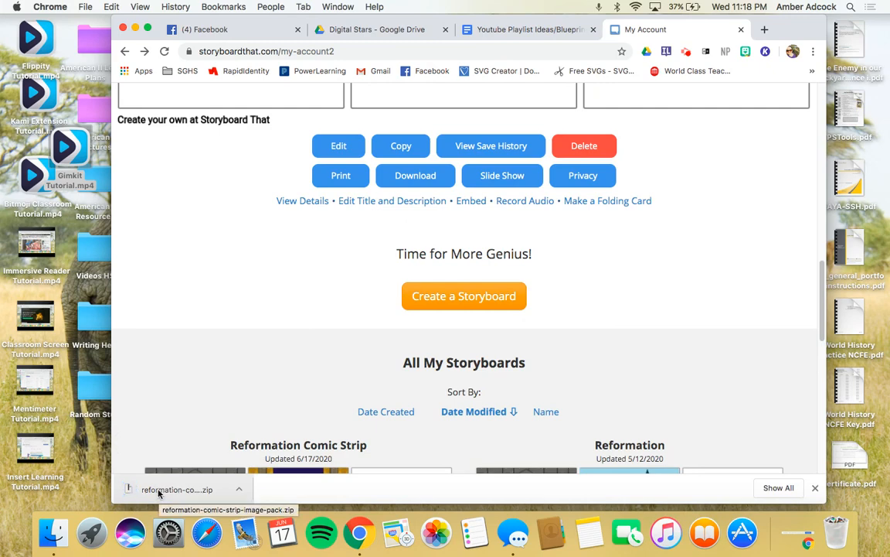
pyautogui.click(158, 490)
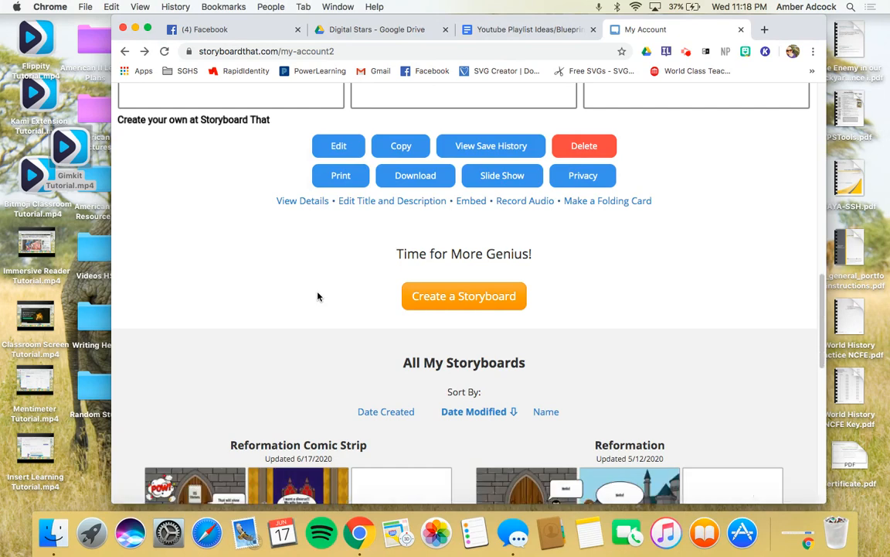
pyautogui.scroll(-5, 225, 318)
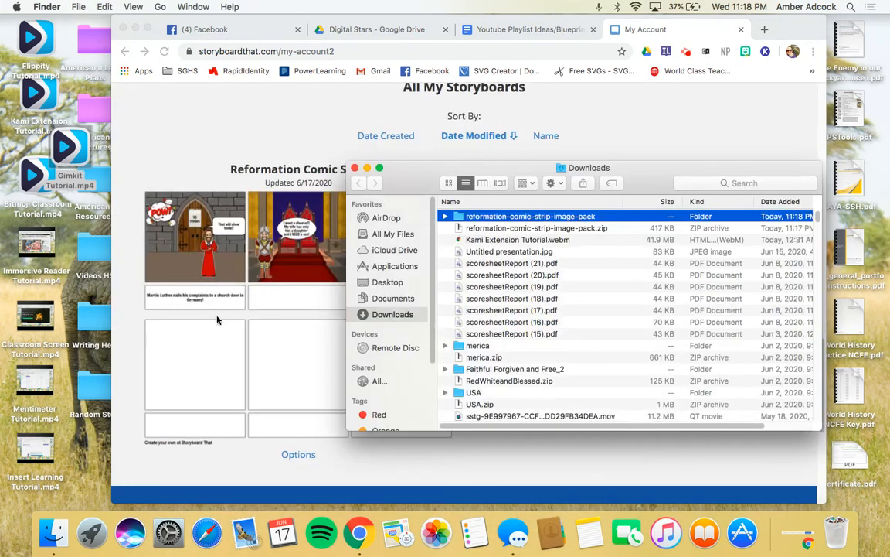
# - Open the reformation-comic-strip-image-pack folder in Finder, view Cell-Col-0-Row-0.png, and close the image and the folder
pyautogui.doubleClick(498, 217)
pyautogui.doubleClick(484, 217)
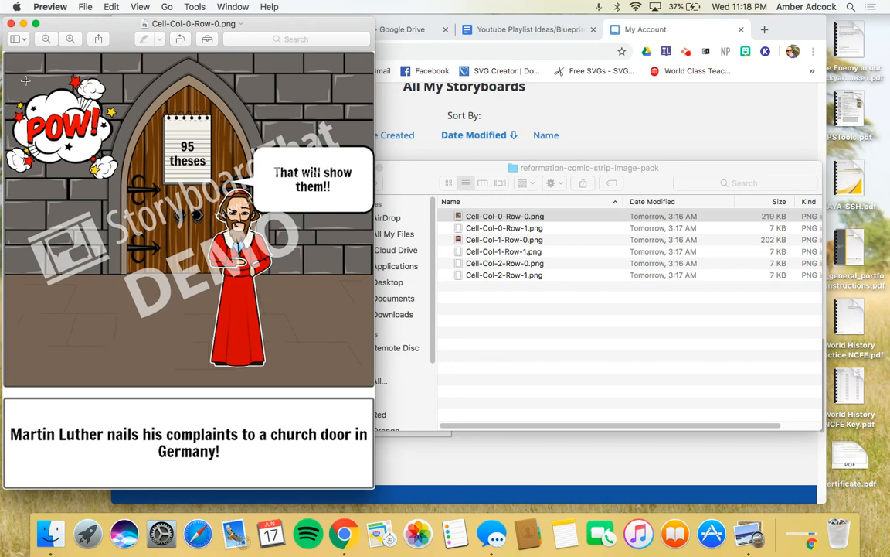
pyautogui.click(11, 25)
pyautogui.click(358, 172)
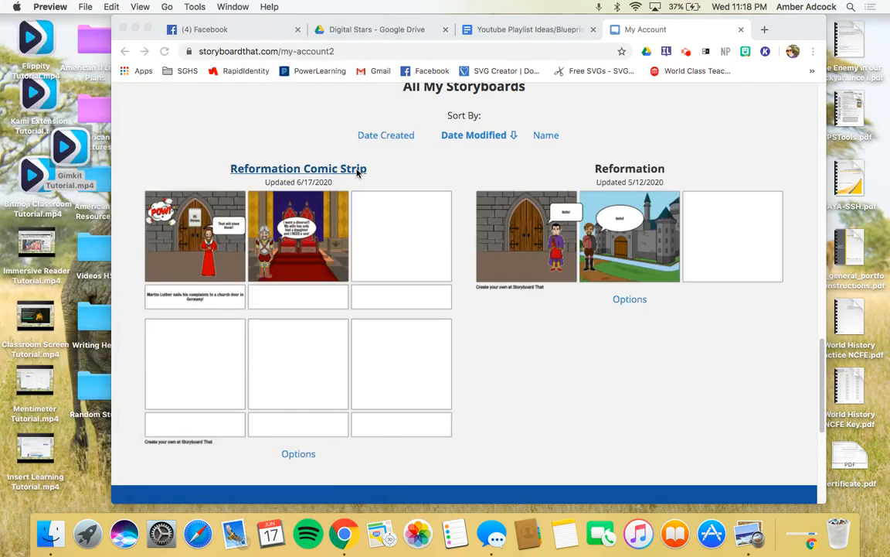
# - Return to the recent storyboard's actions and examine its single-page and premium print formats
pyautogui.scroll(-5, 338, 213)
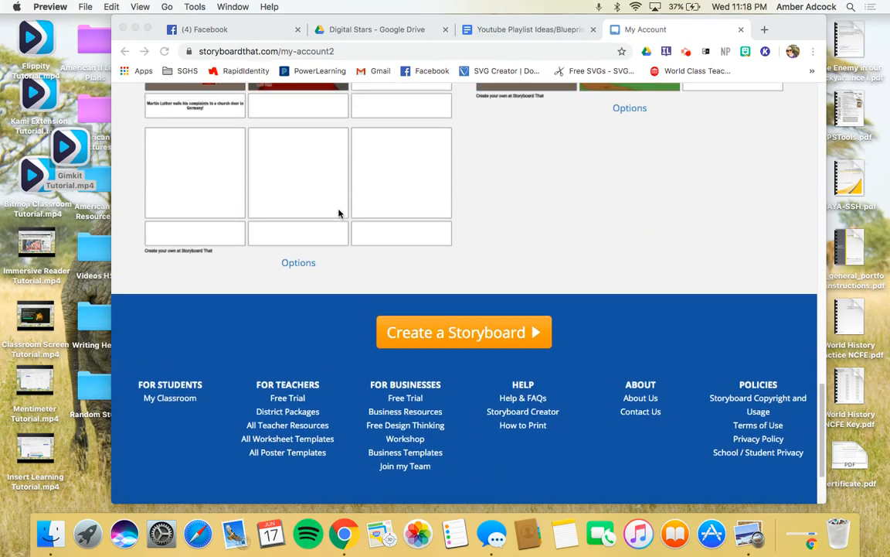
pyautogui.scroll(7, 338, 214)
pyautogui.scroll(-8, 338, 213)
pyautogui.scroll(12, 338, 213)
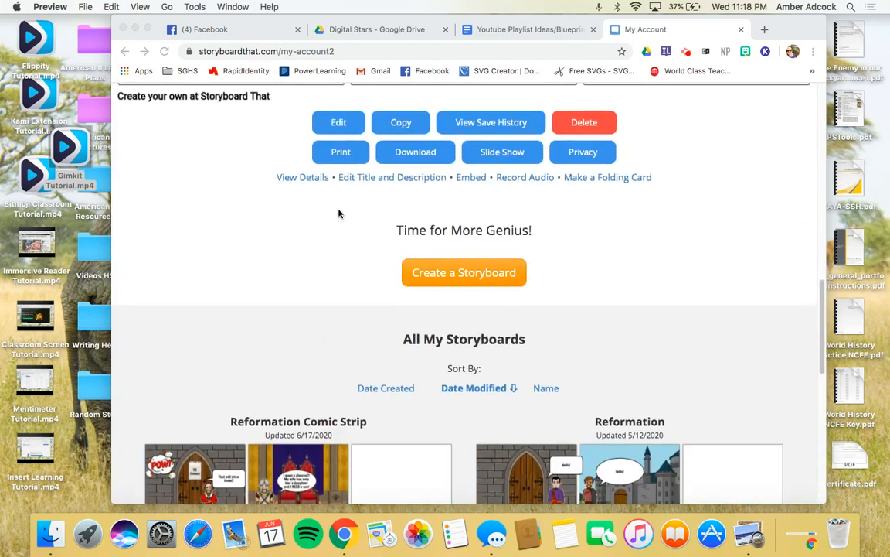
pyautogui.scroll(2, 338, 214)
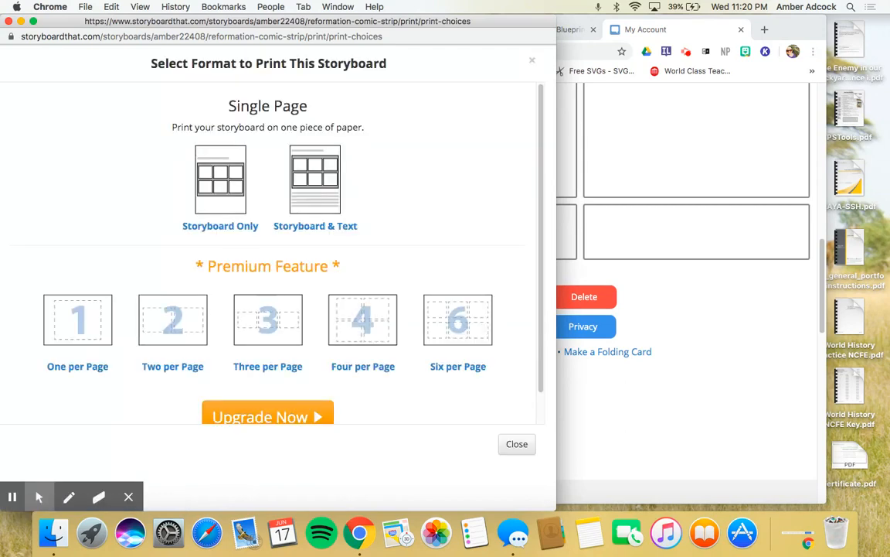
pyautogui.scroll(-1, 197, 214)
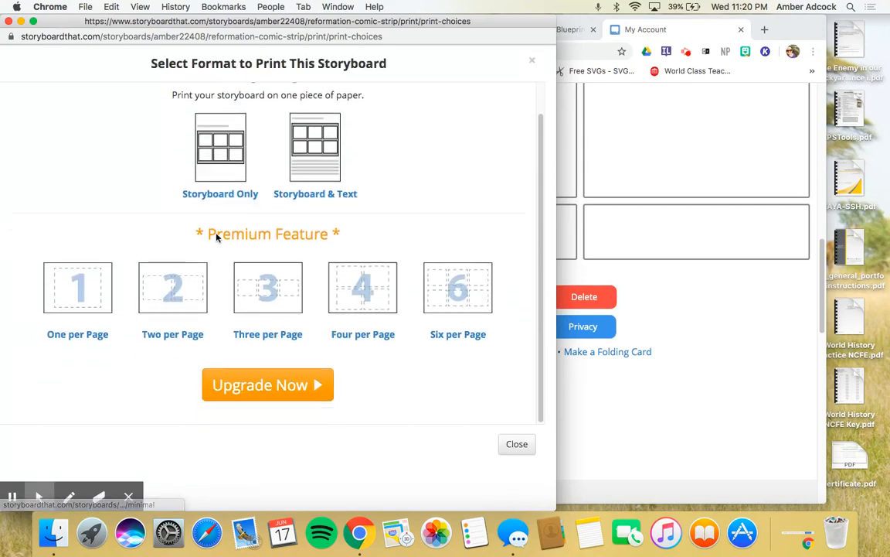
pyautogui.scroll(1, 236, 293)
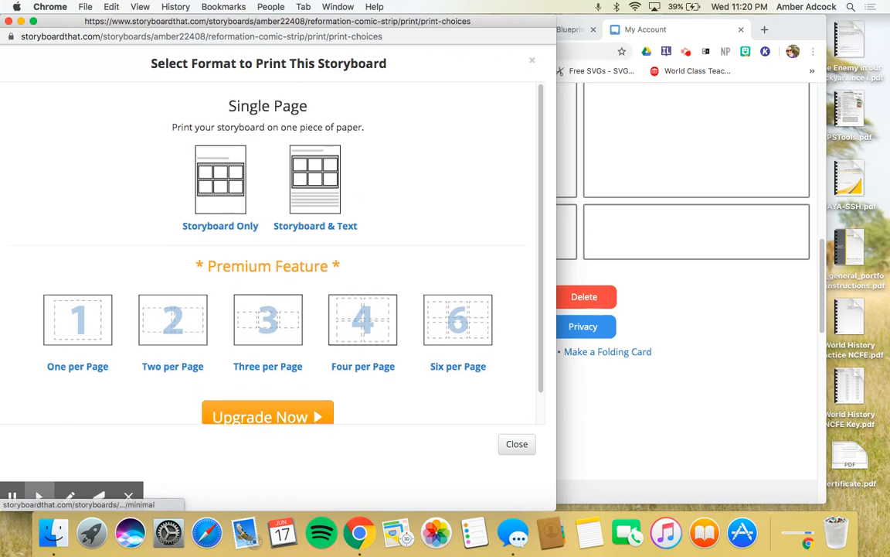
# - Choose the single-page Storyboard Only print format, cancel the blank print preview, and bring up the print dialog again
pyautogui.click(198, 169)
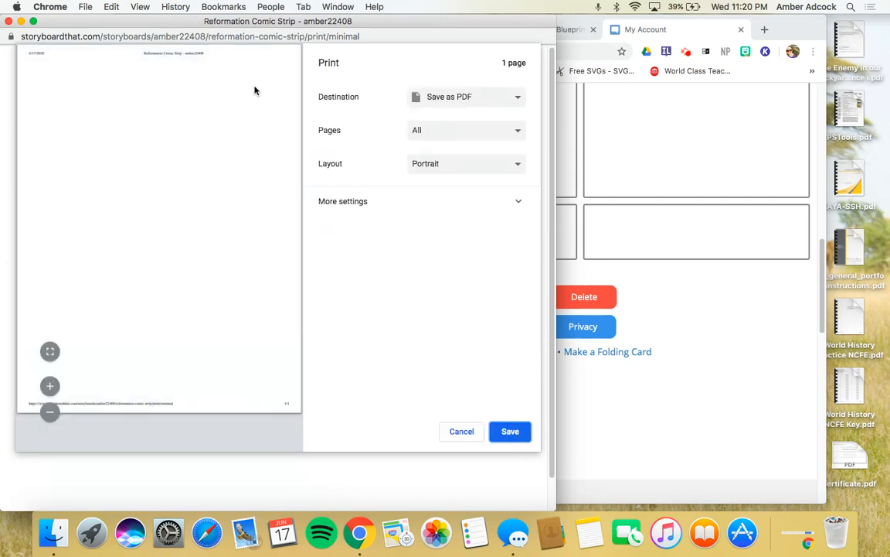
pyautogui.click(462, 437)
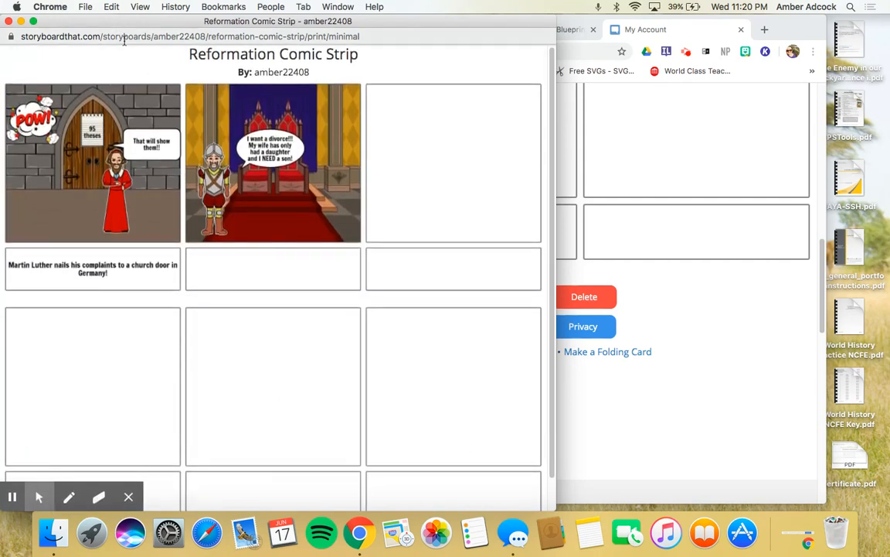
pyautogui.click(85, 7)
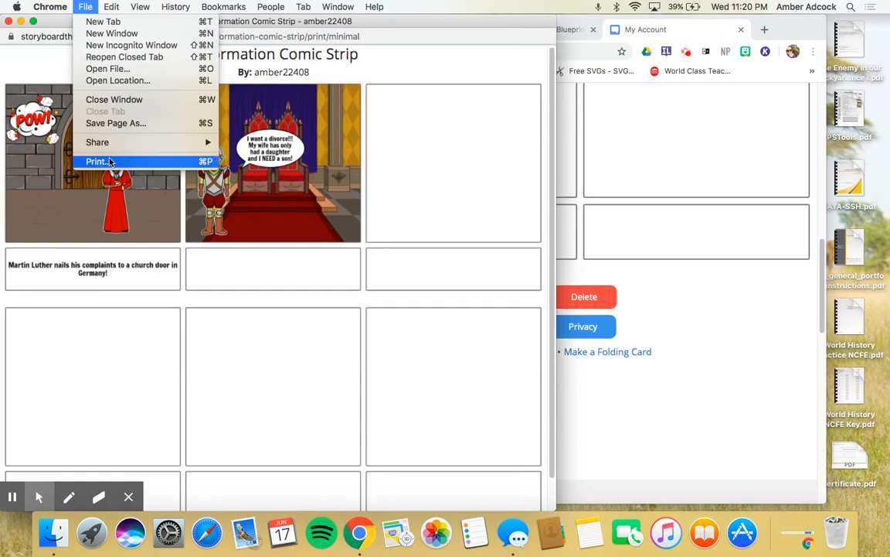
pyautogui.click(108, 163)
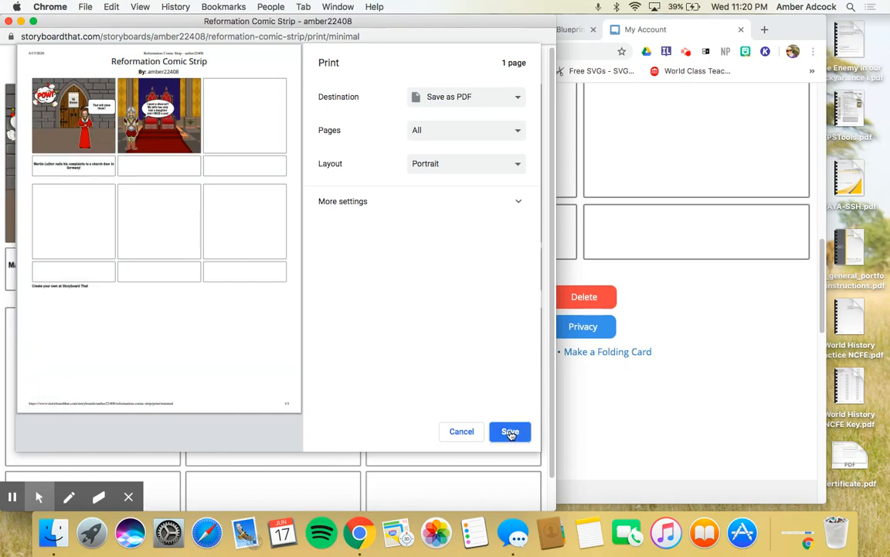
# - Save the portrait print of the Reformation Comic Strip as a PDF on the desktop and minimize both browser windows
pyautogui.click(510, 433)
pyautogui.click(376, 165)
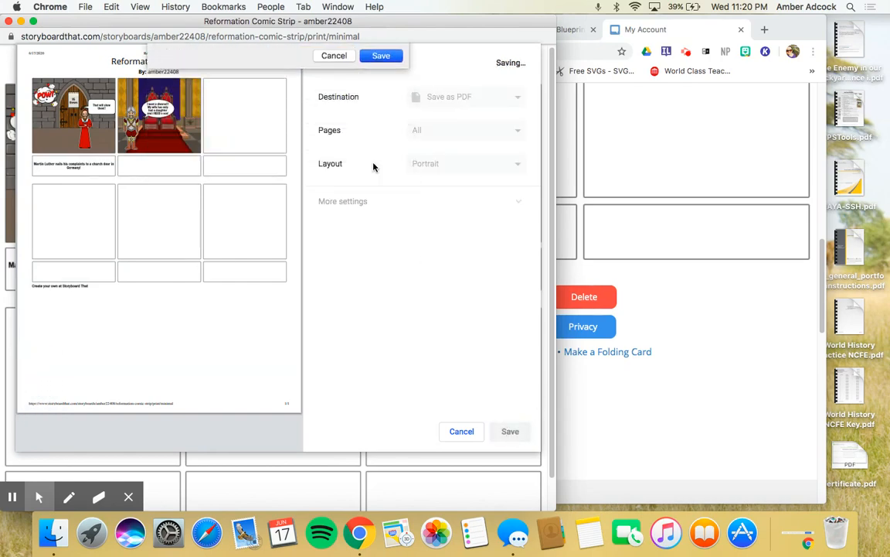
pyautogui.click(21, 21)
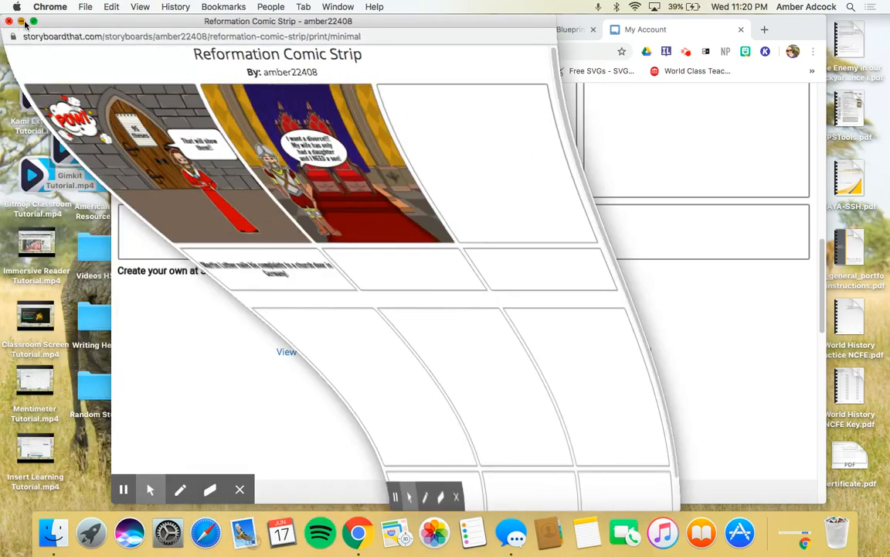
pyautogui.click(121, 32)
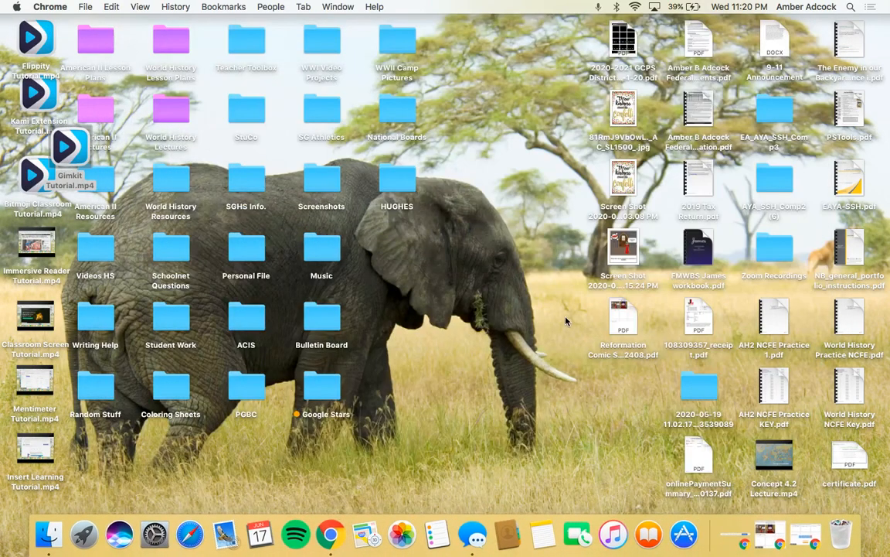
# - Open the saved Reformation Comic Strip PDF from the desktop in Preview, look through its page, and close it
pyautogui.doubleClick(622, 316)
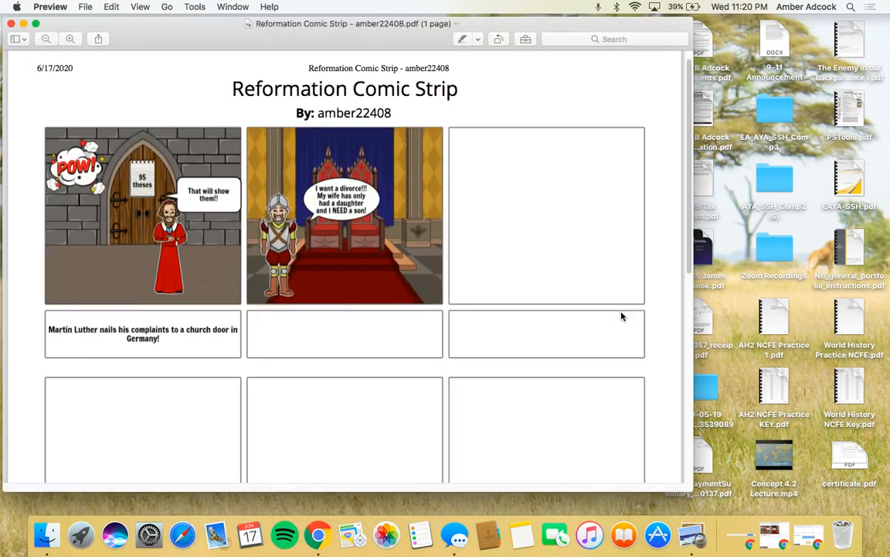
pyautogui.scroll(-10, 280, 333)
pyautogui.scroll(10, 280, 332)
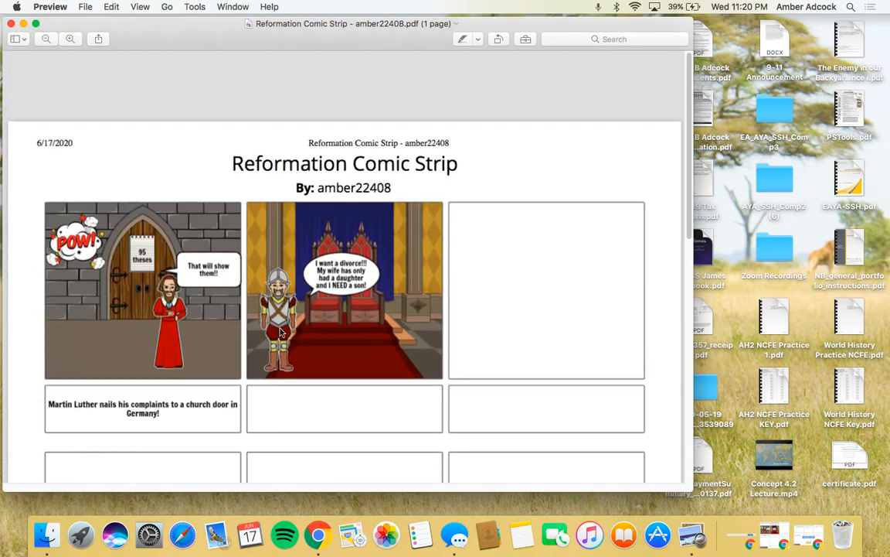
pyautogui.scroll(-10, 270, 295)
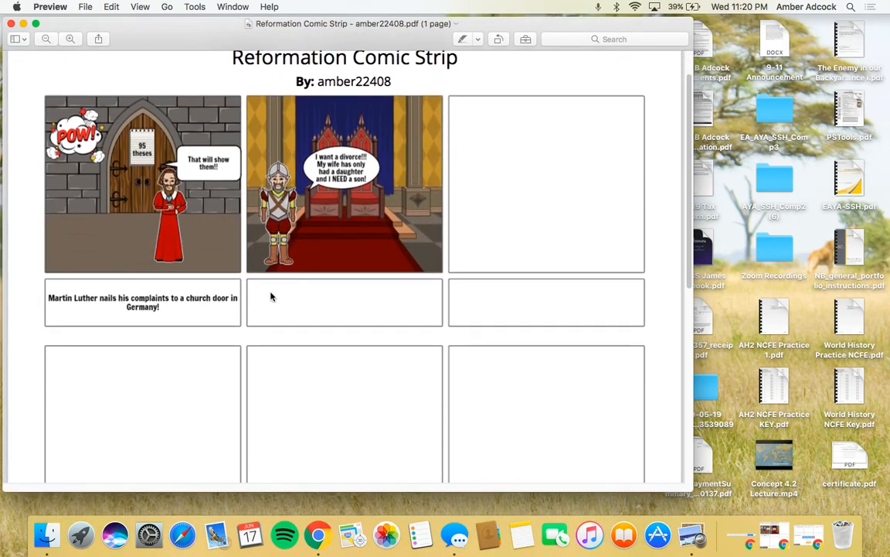
pyautogui.scroll(10, 271, 294)
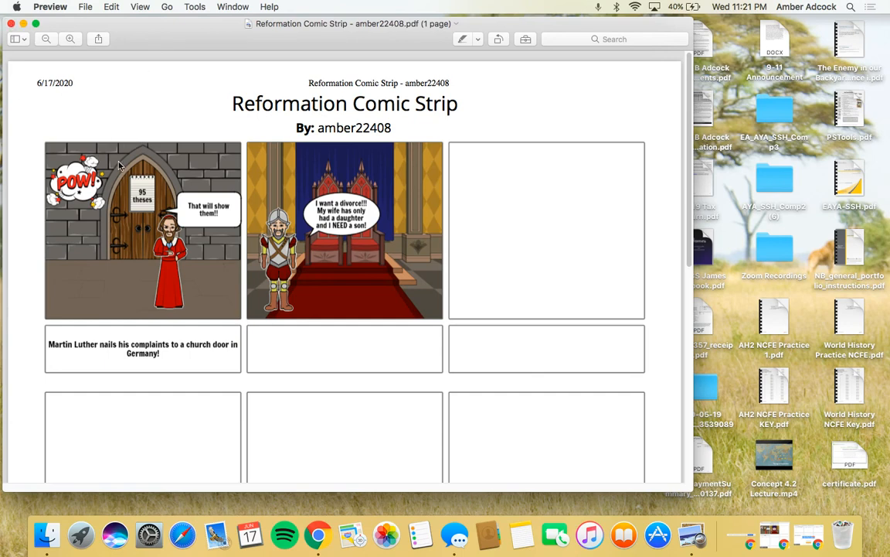
pyautogui.click(10, 25)
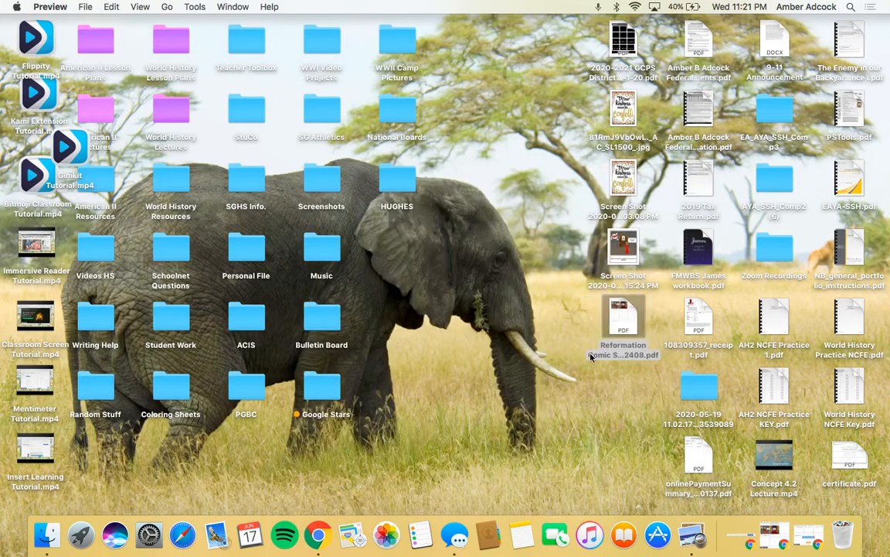
# - Restore and close the storyboard print window, bring back the My Account browser window, and hide the screen-sharing notice
pyautogui.click(771, 540)
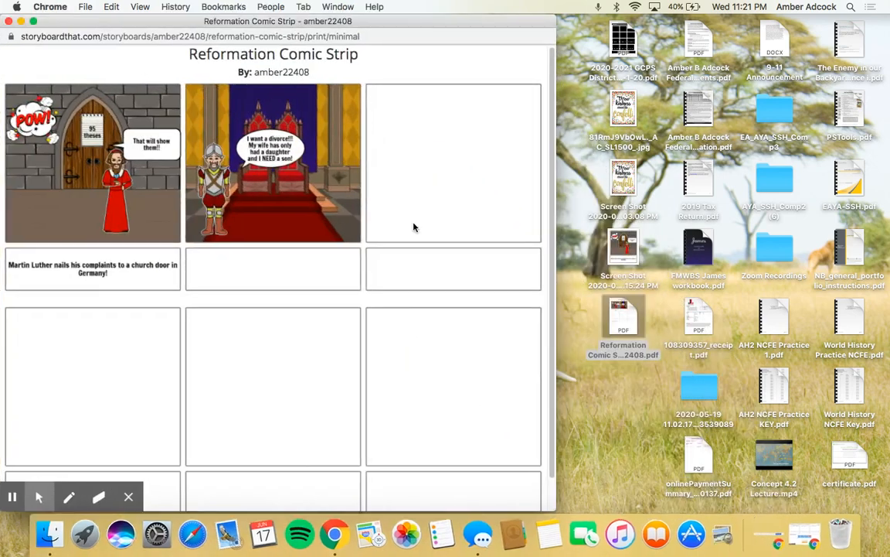
pyautogui.click(10, 24)
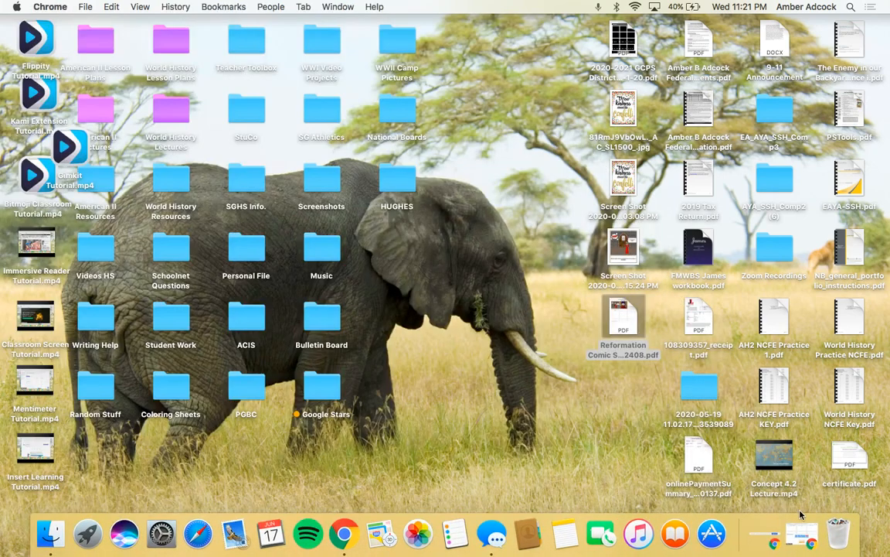
pyautogui.click(789, 532)
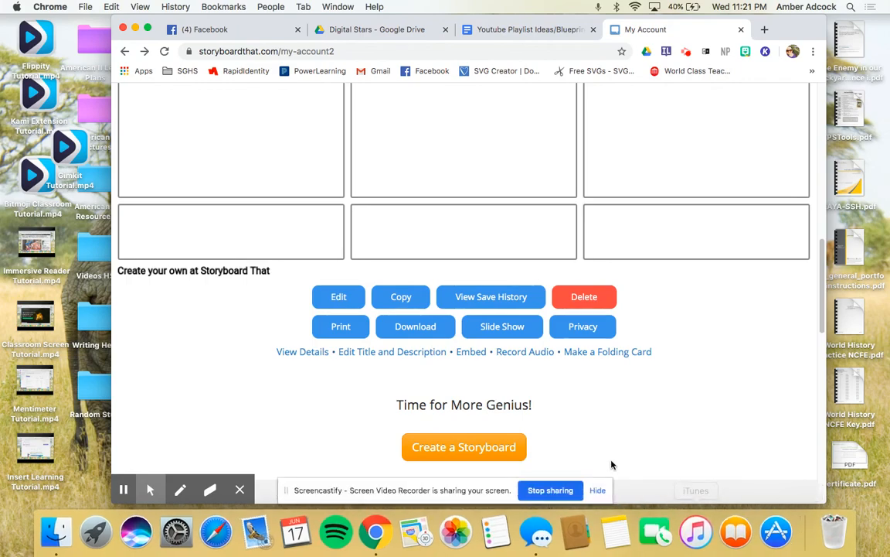
pyautogui.click(599, 487)
# - Look over the saved Reformation Comic Strip and its action options on the account page
pyautogui.scroll(10, 546, 219)
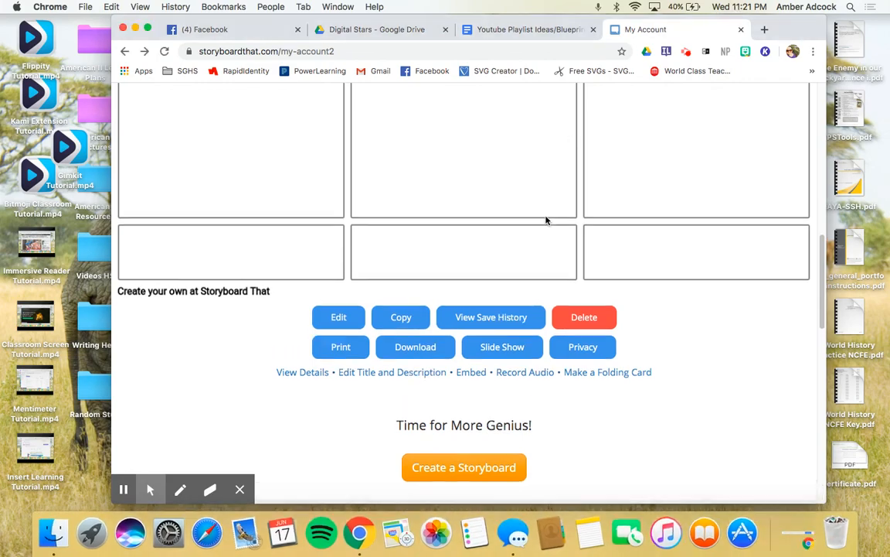
pyautogui.scroll(-15, 517, 323)
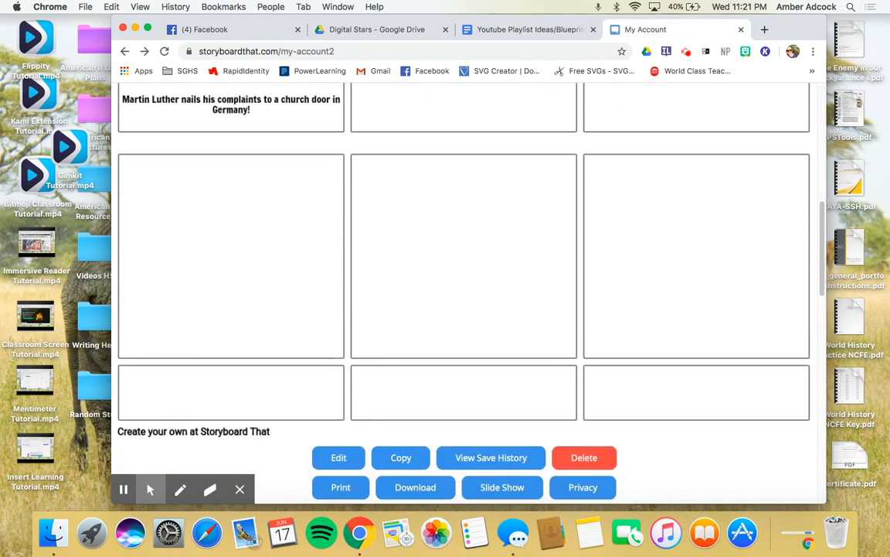
pyautogui.scroll(6, 517, 323)
pyautogui.scroll(10, 463, 270)
pyautogui.scroll(-10, 464, 270)
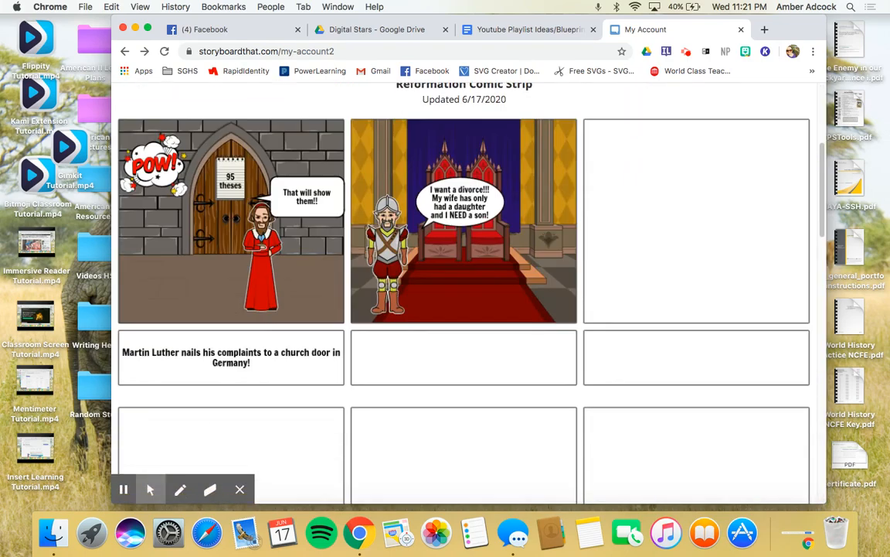
pyautogui.scroll(-1, 464, 270)
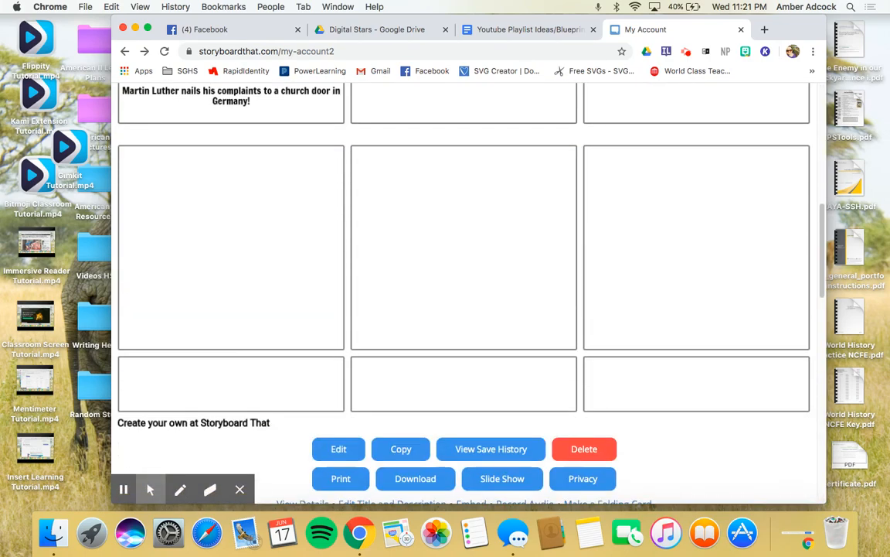